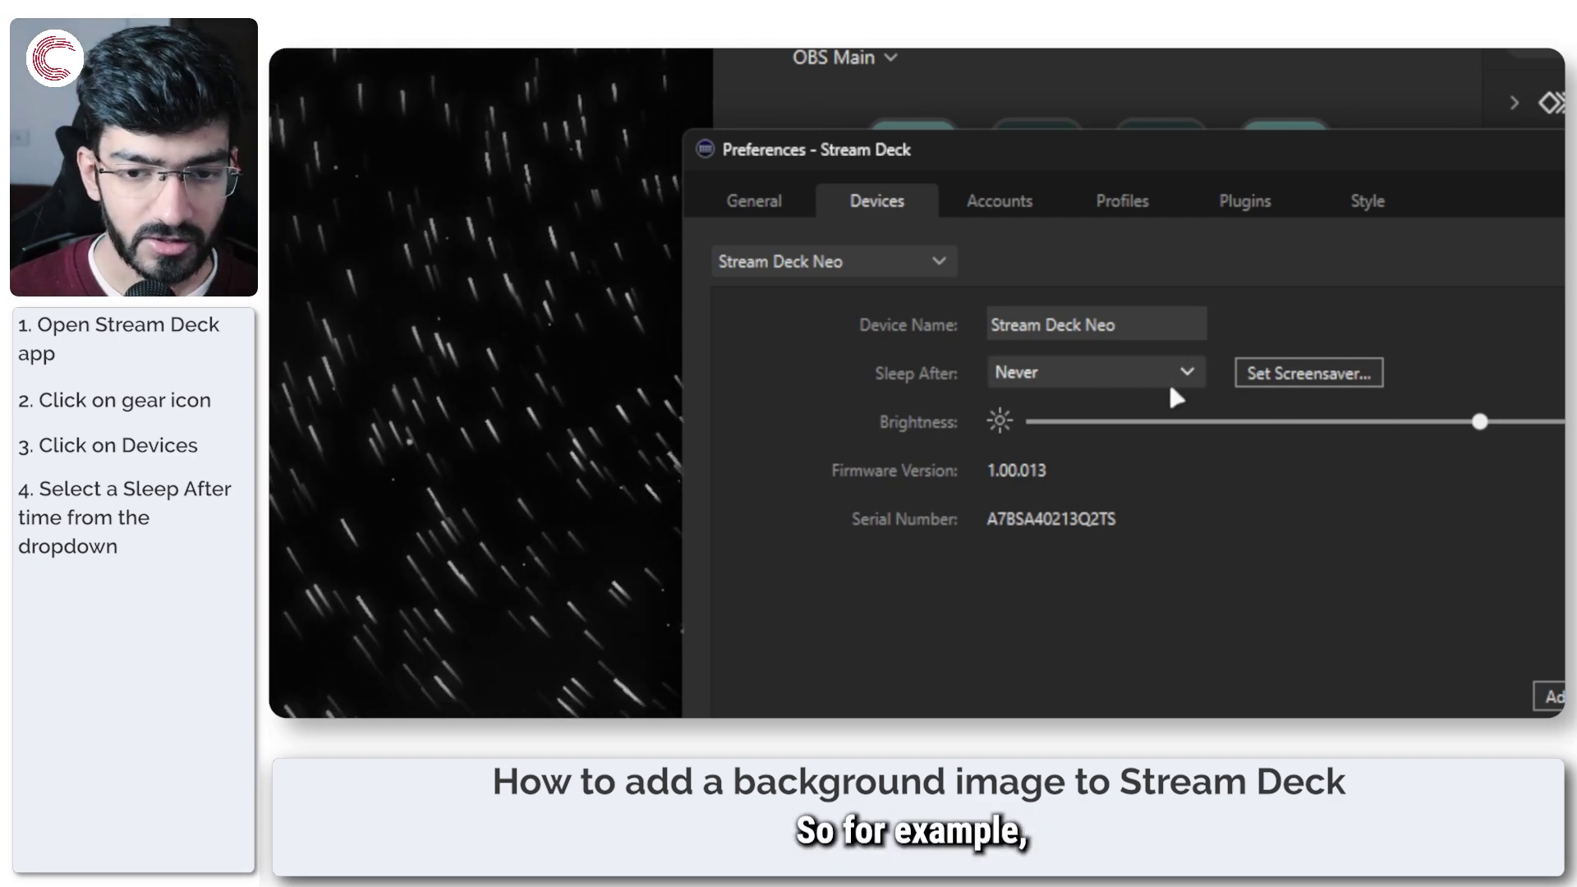
- Set the Stream Deck Neo to sleep after 5 minutes
click(1179, 383)
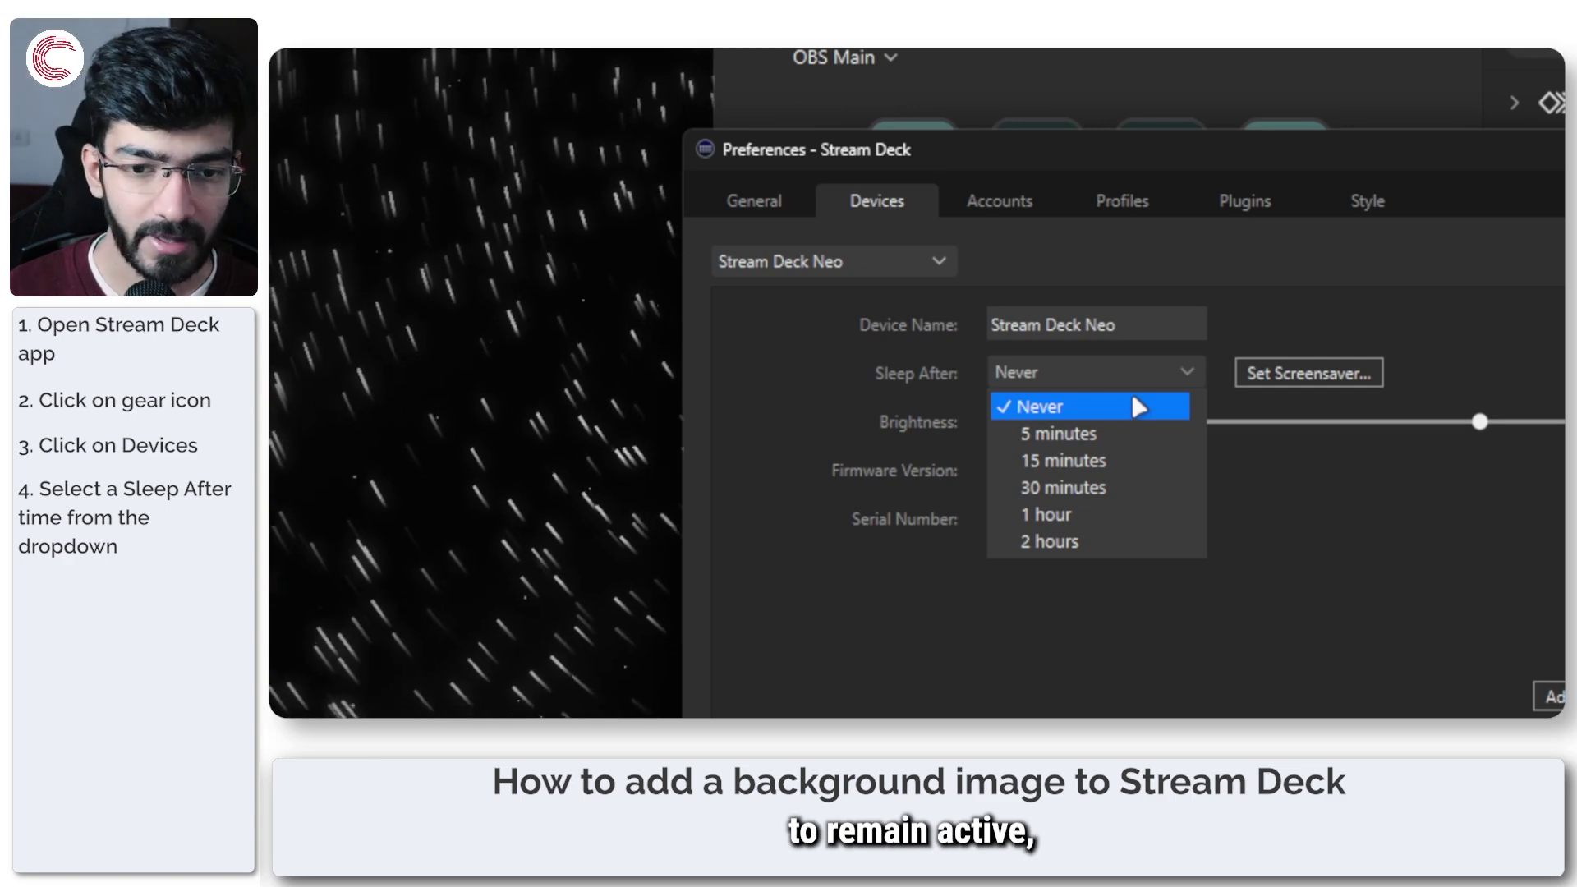
click(1114, 444)
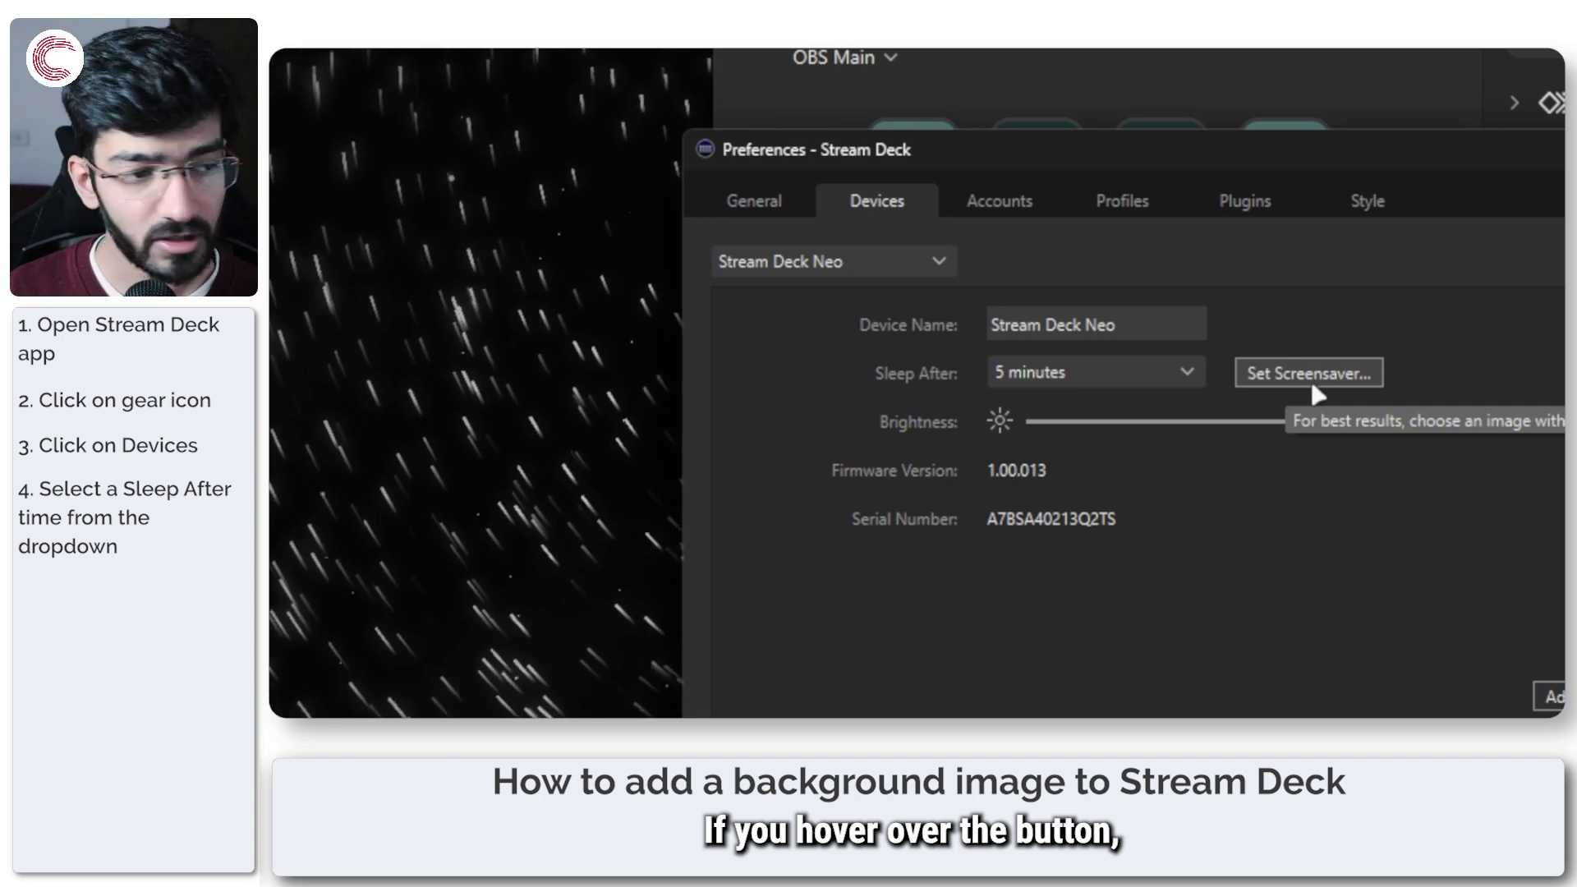
- Open the device's screensaver image window to view its options and close it without choosing an image
mouse_move(728, 382)
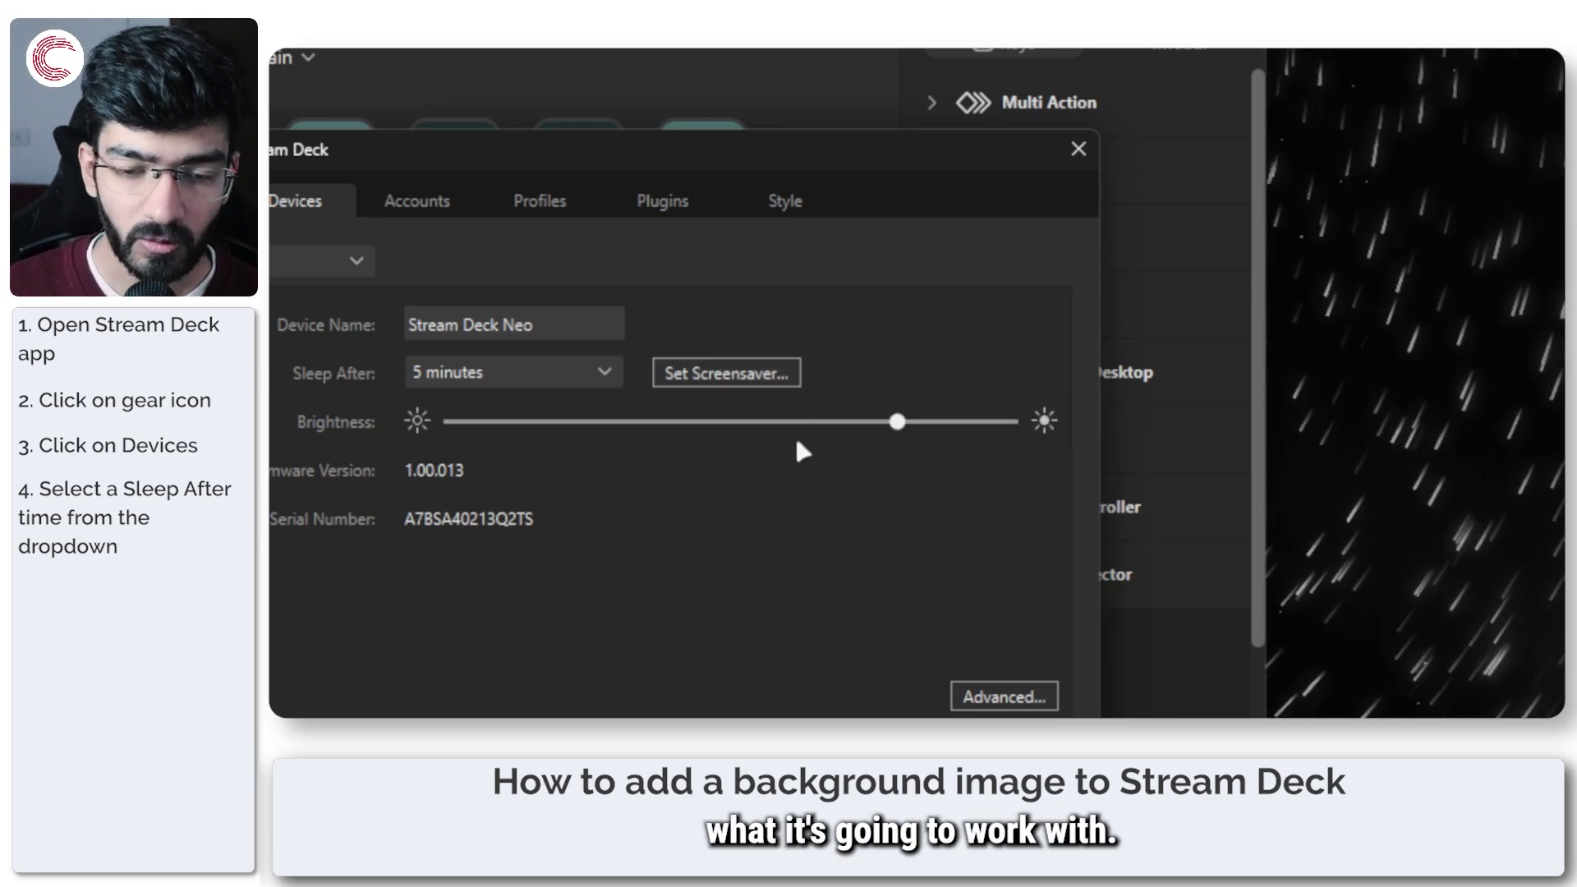
click(761, 372)
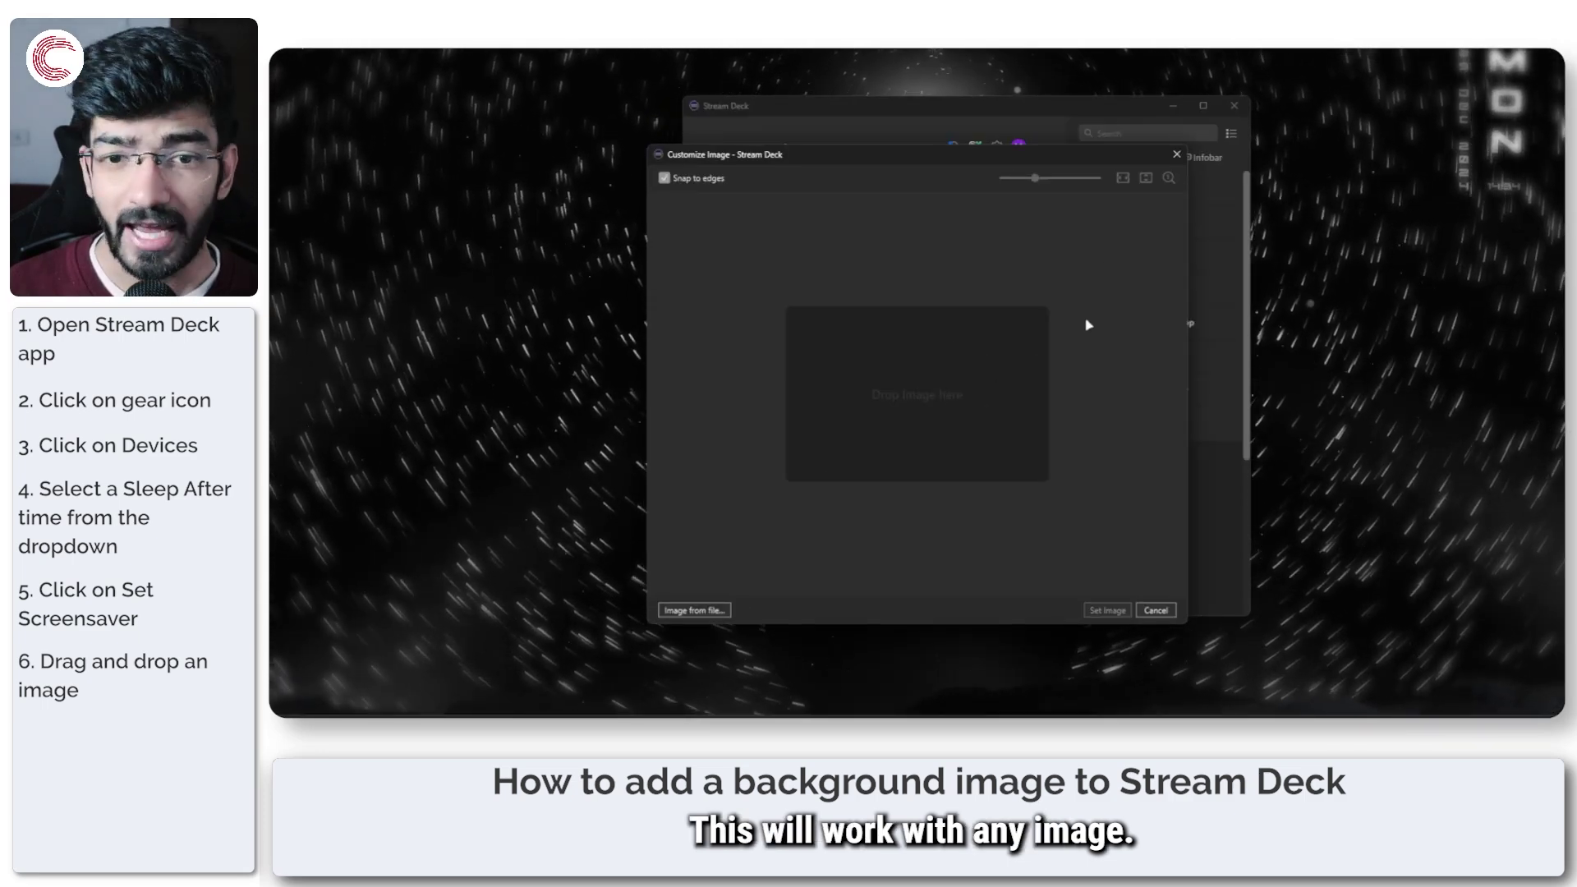
click(1176, 153)
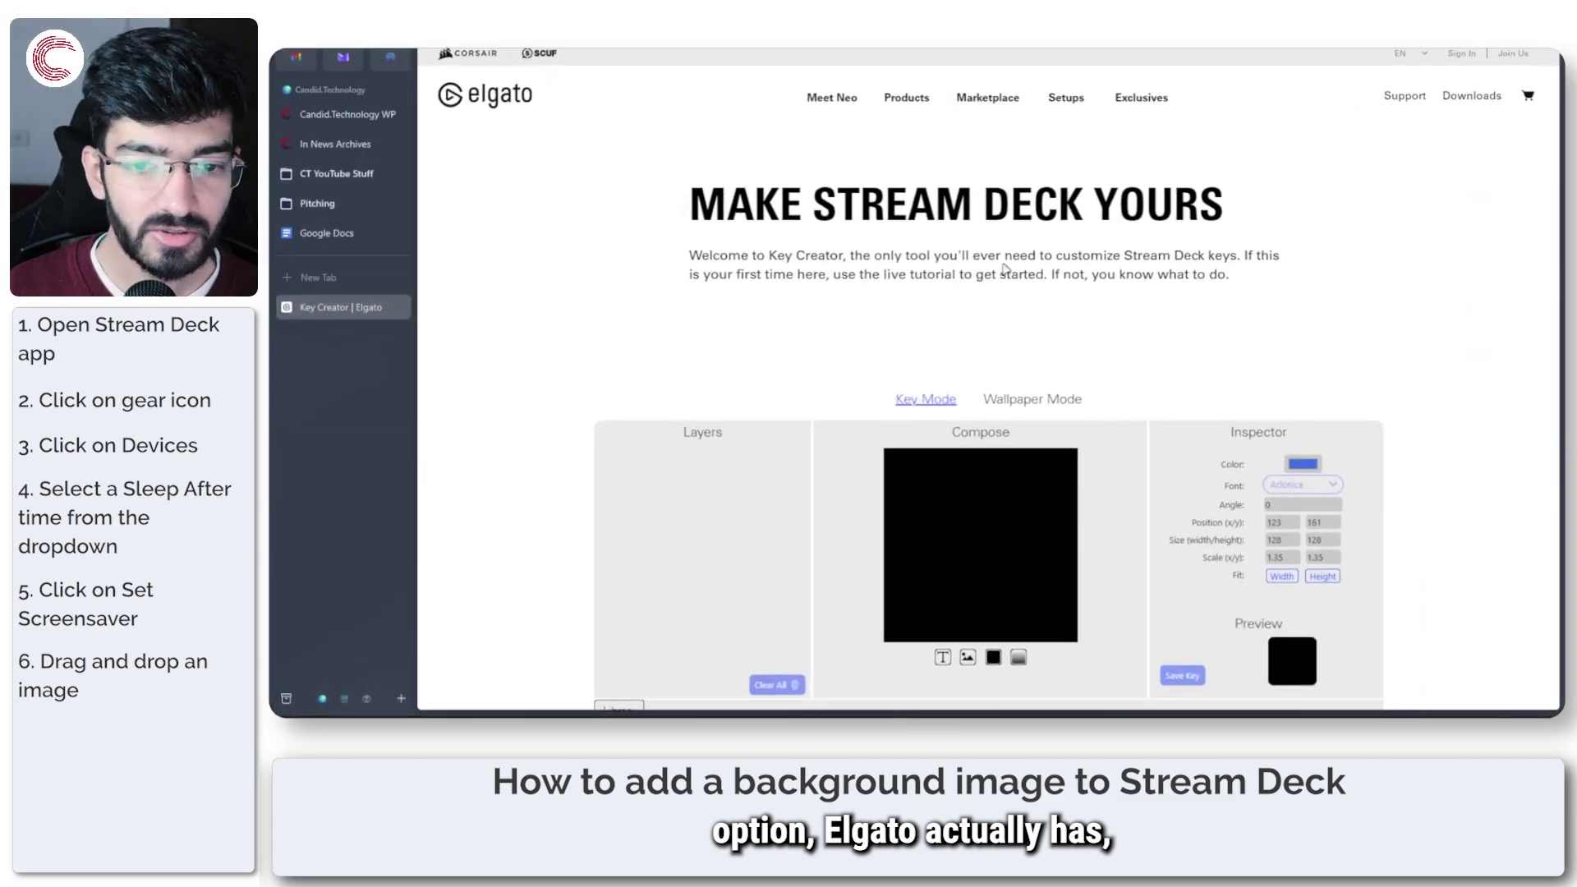
- Hide the browser sidebar and switch Elgato's Key Creator to Wallpaper Mode with Stream Deck as the target device
key(ctrl+s)
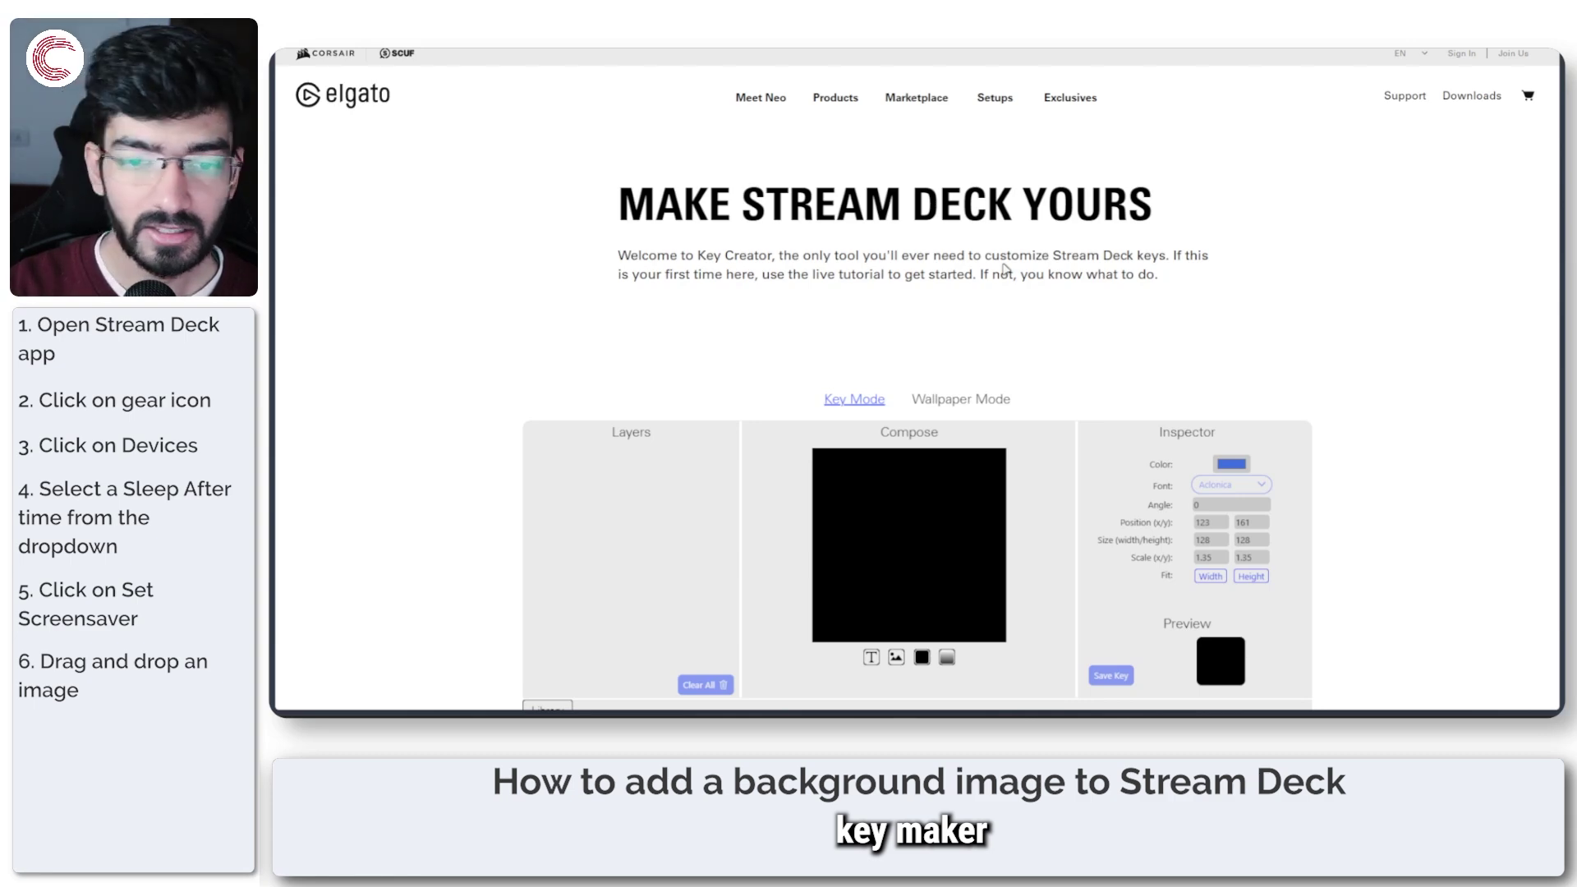
scroll(1003, 271, down, 4)
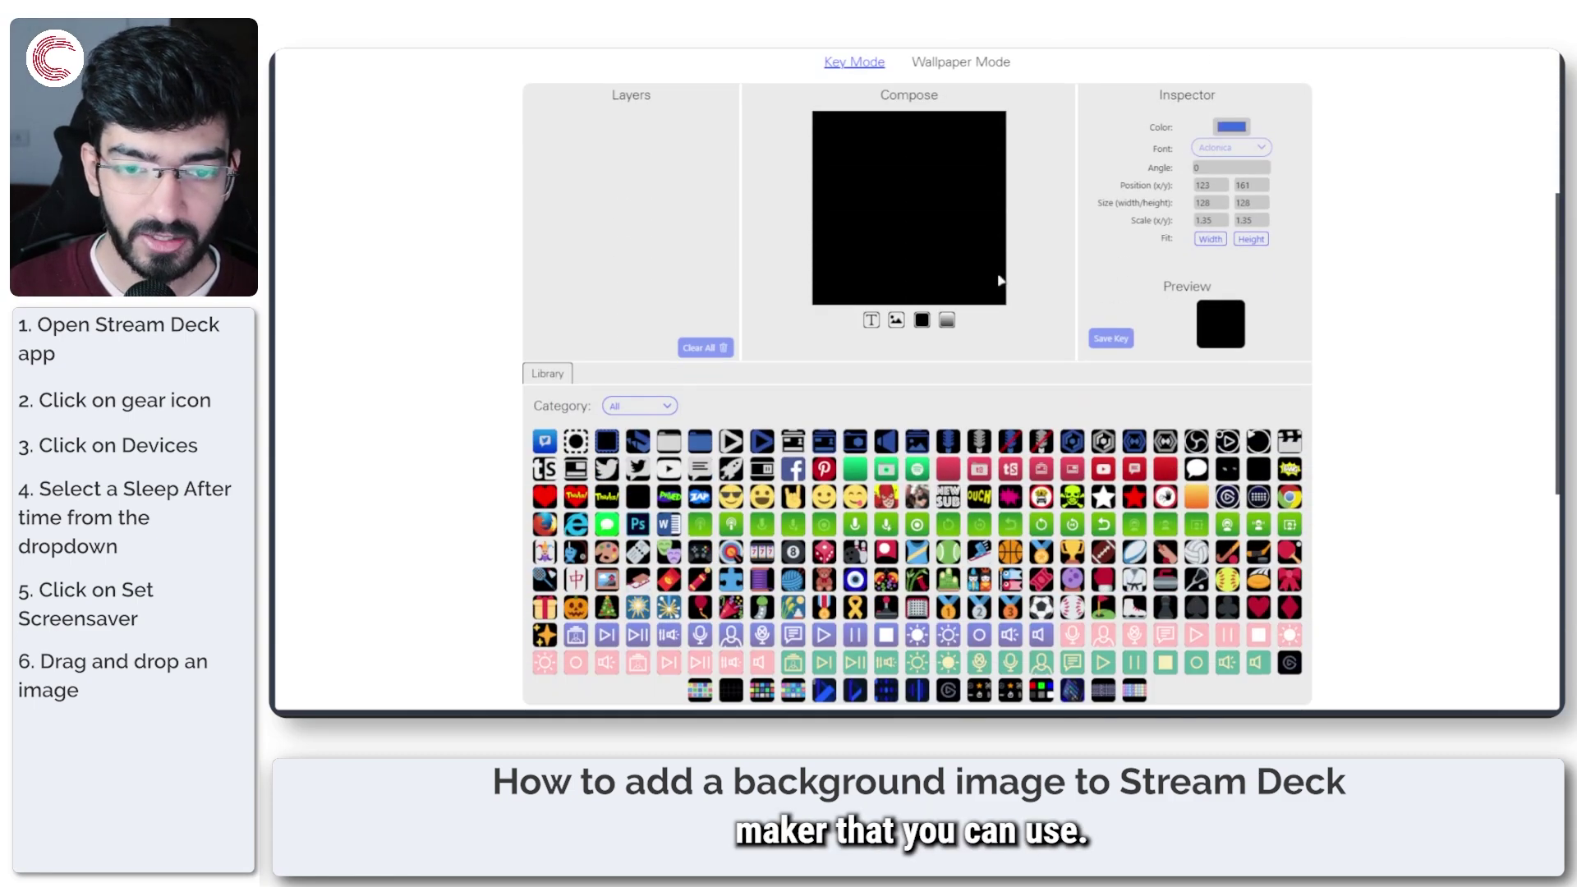
scroll(1006, 322, up, 2)
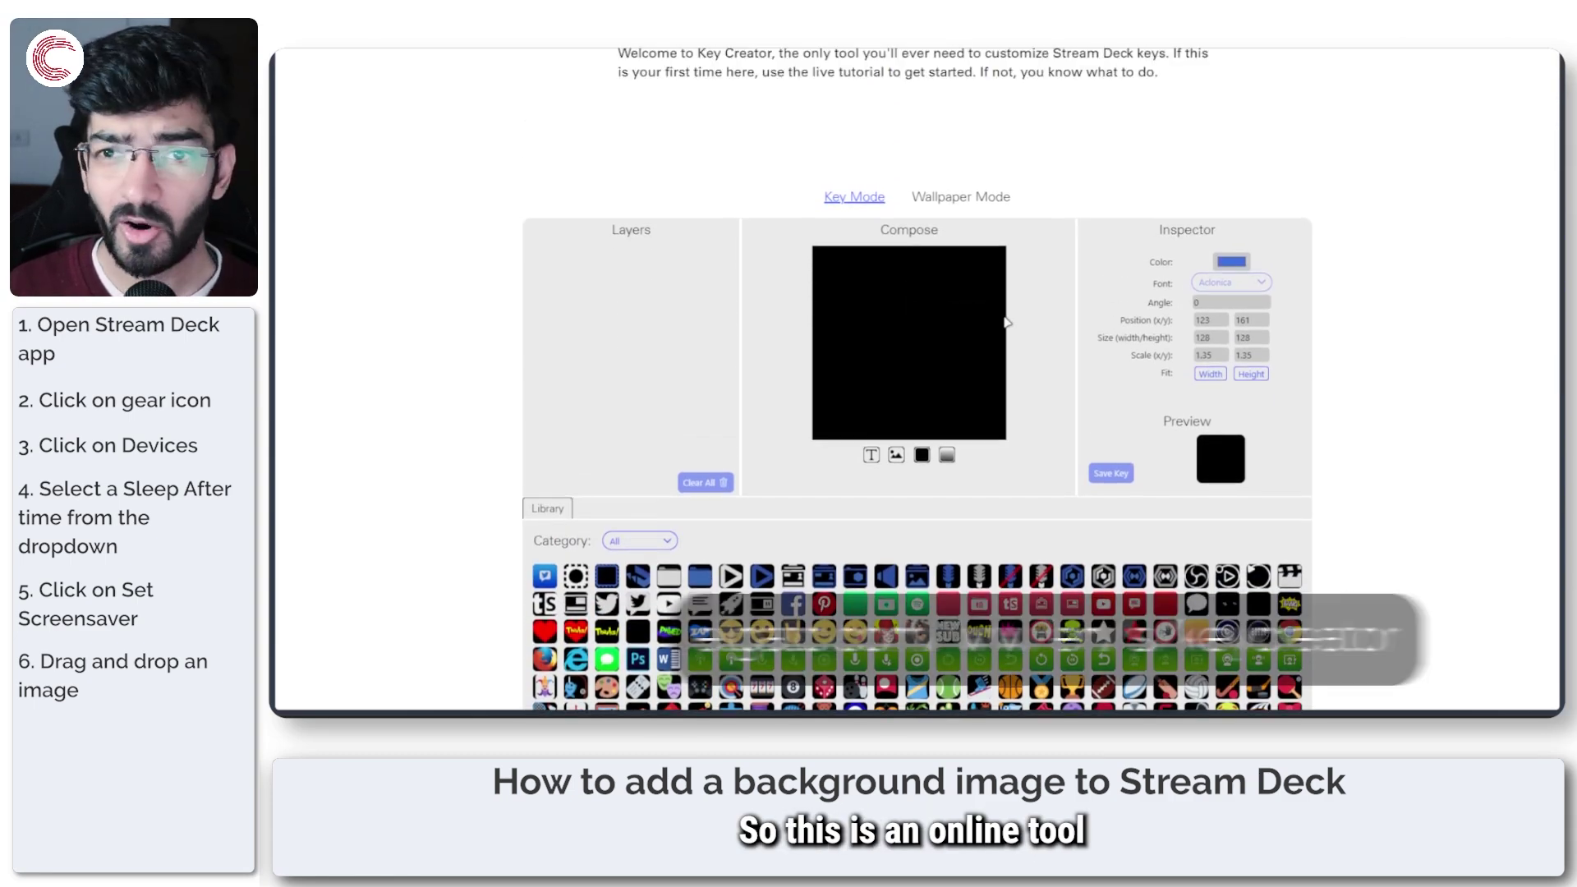
scroll(1007, 322, down, 3)
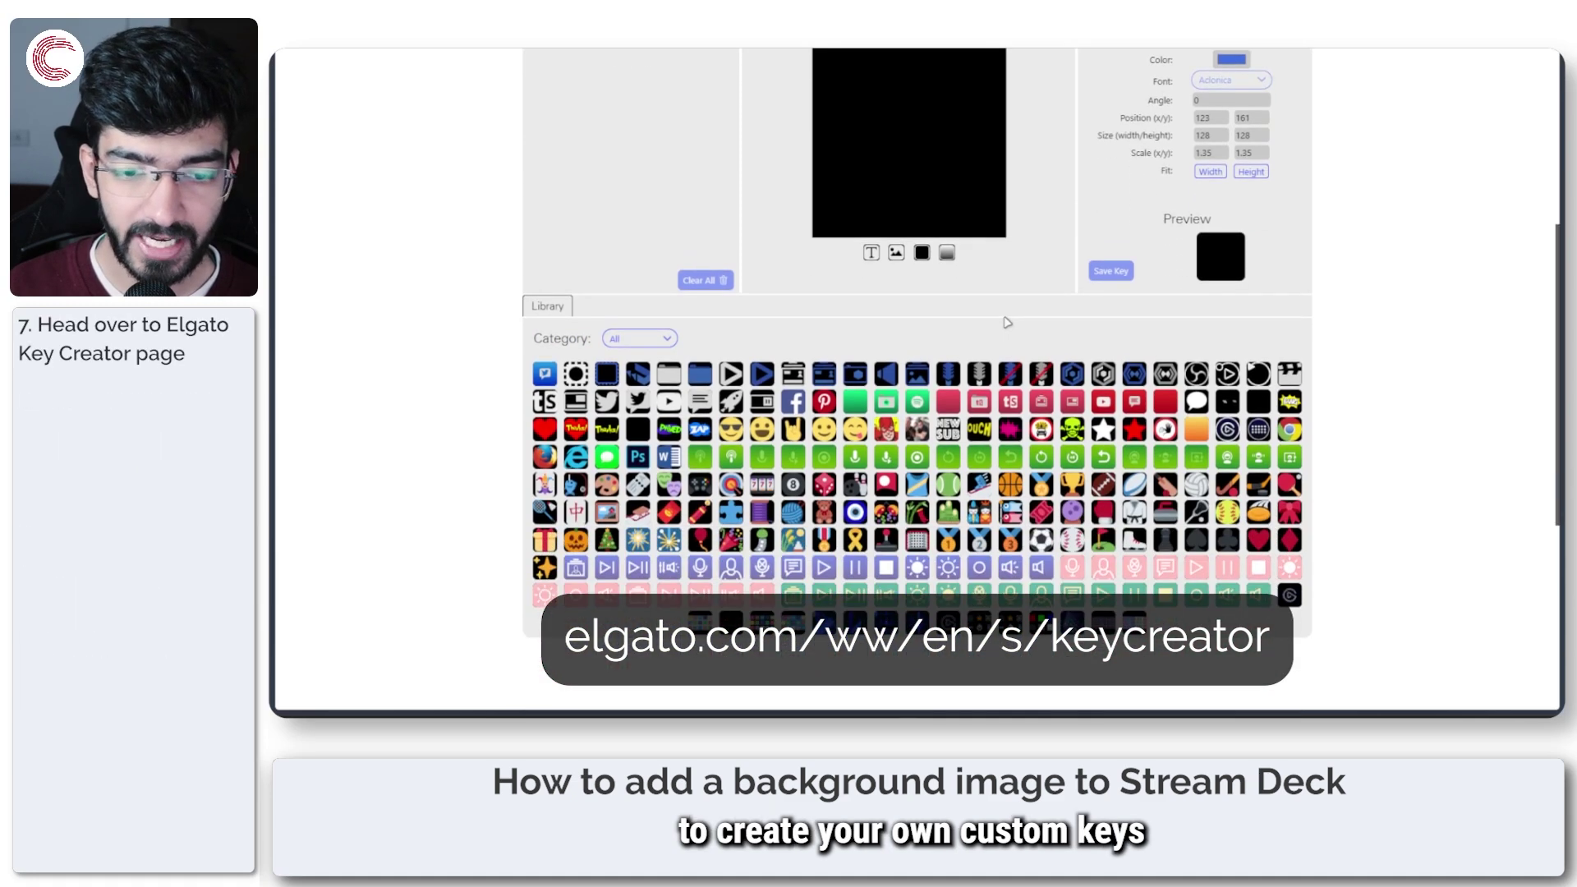
scroll(1007, 323, up, 4)
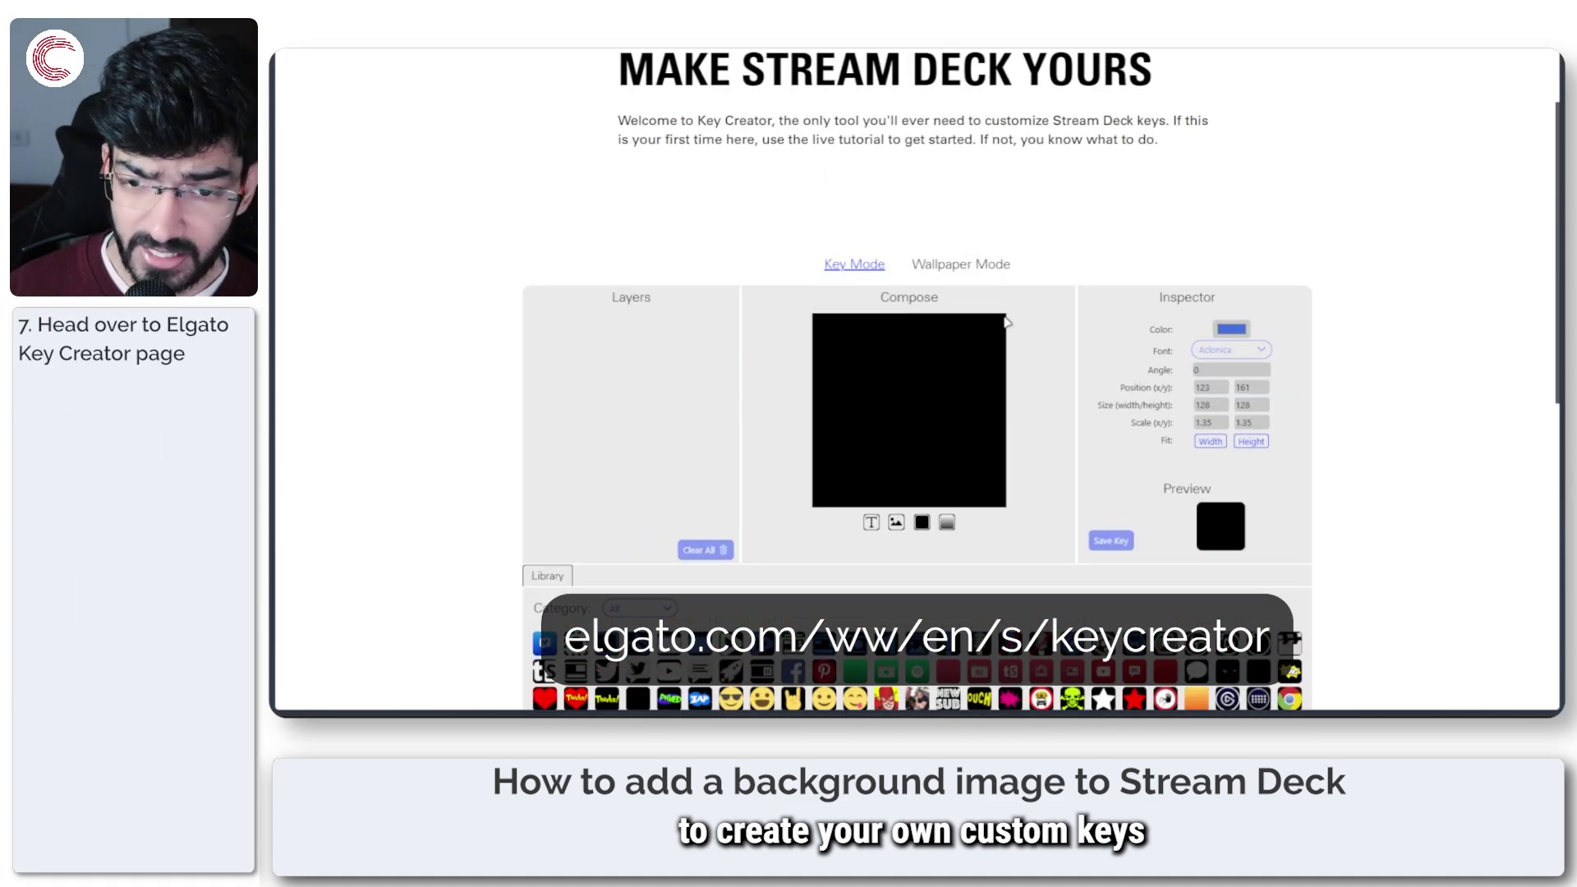
click(984, 266)
scroll(1037, 366, down, 3)
scroll(1040, 357, down, 1)
scroll(1039, 356, up, 2)
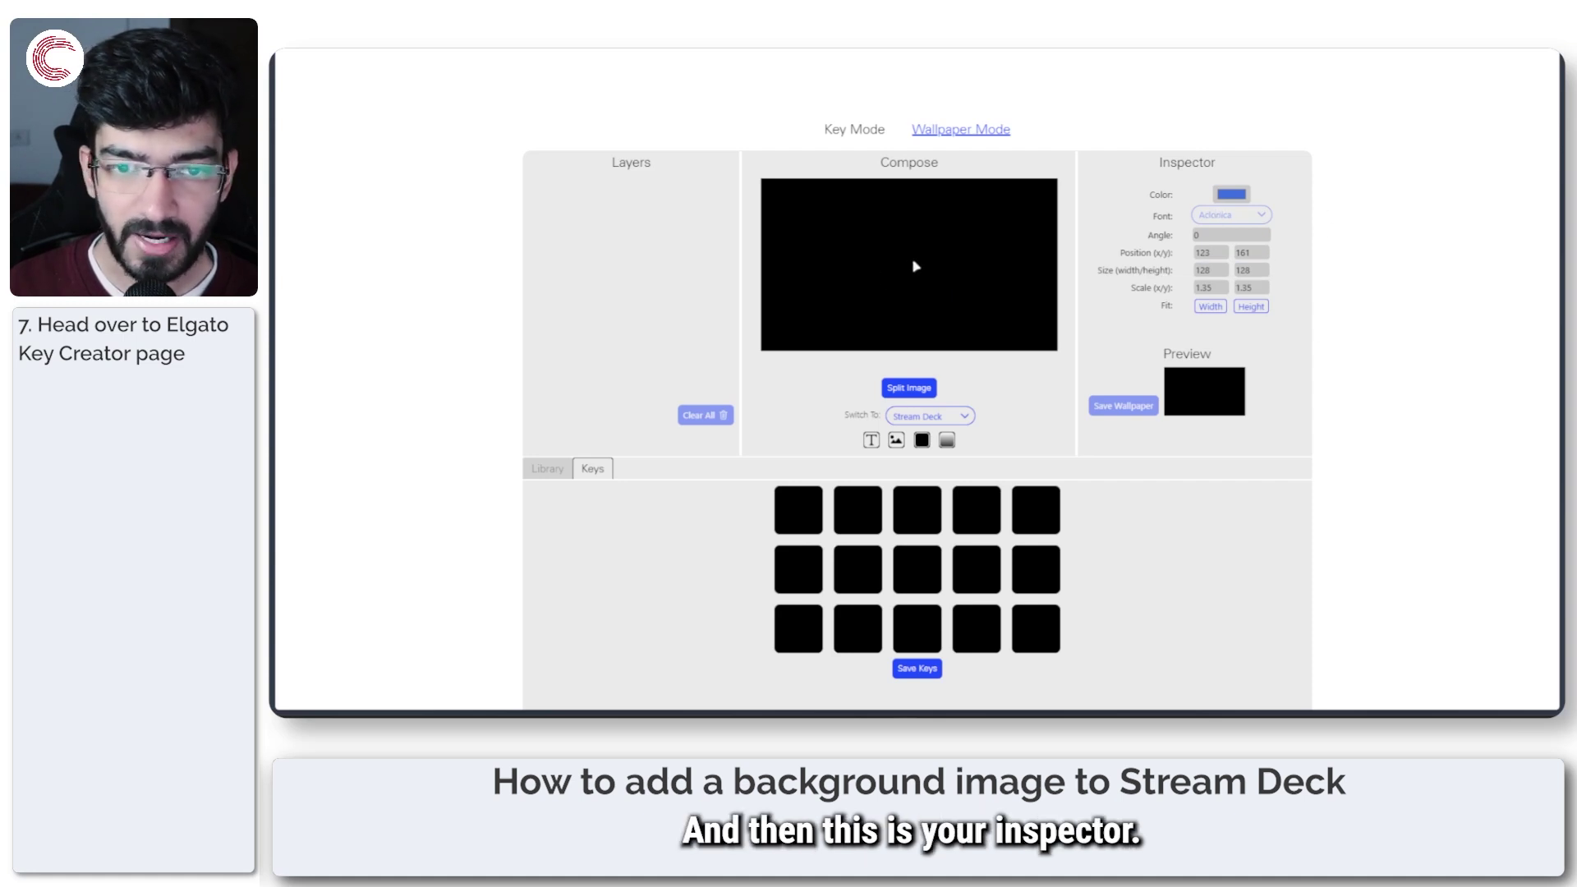
click(933, 422)
click(940, 457)
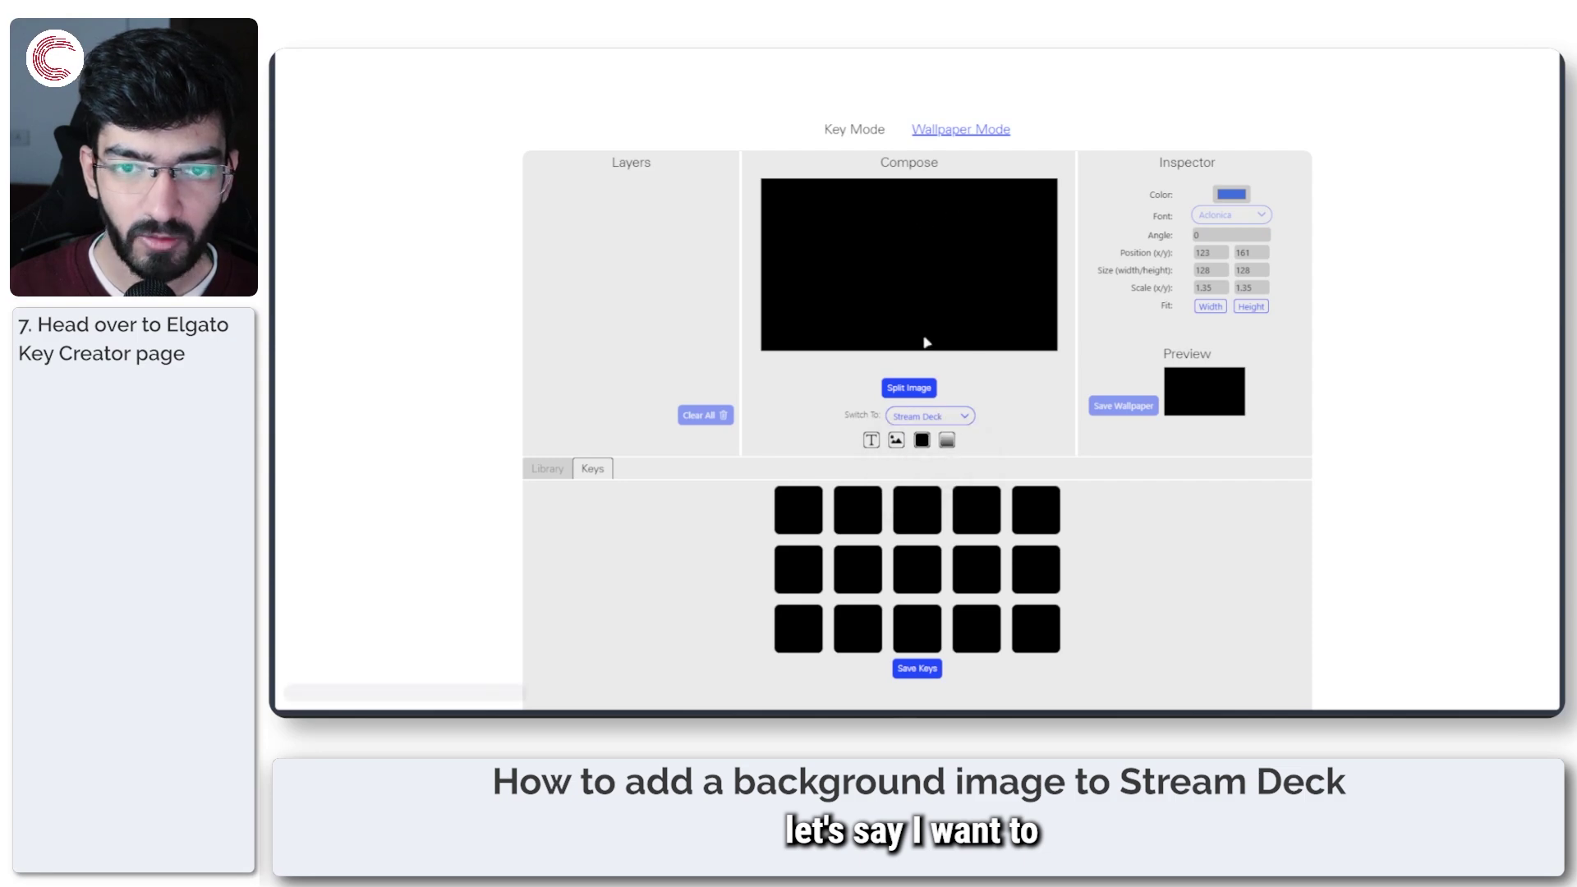
- Open the image library and add the group photo of three men to the wallpaper composition
click(549, 468)
scroll(814, 460, down, 1)
scroll(818, 456, down, 2)
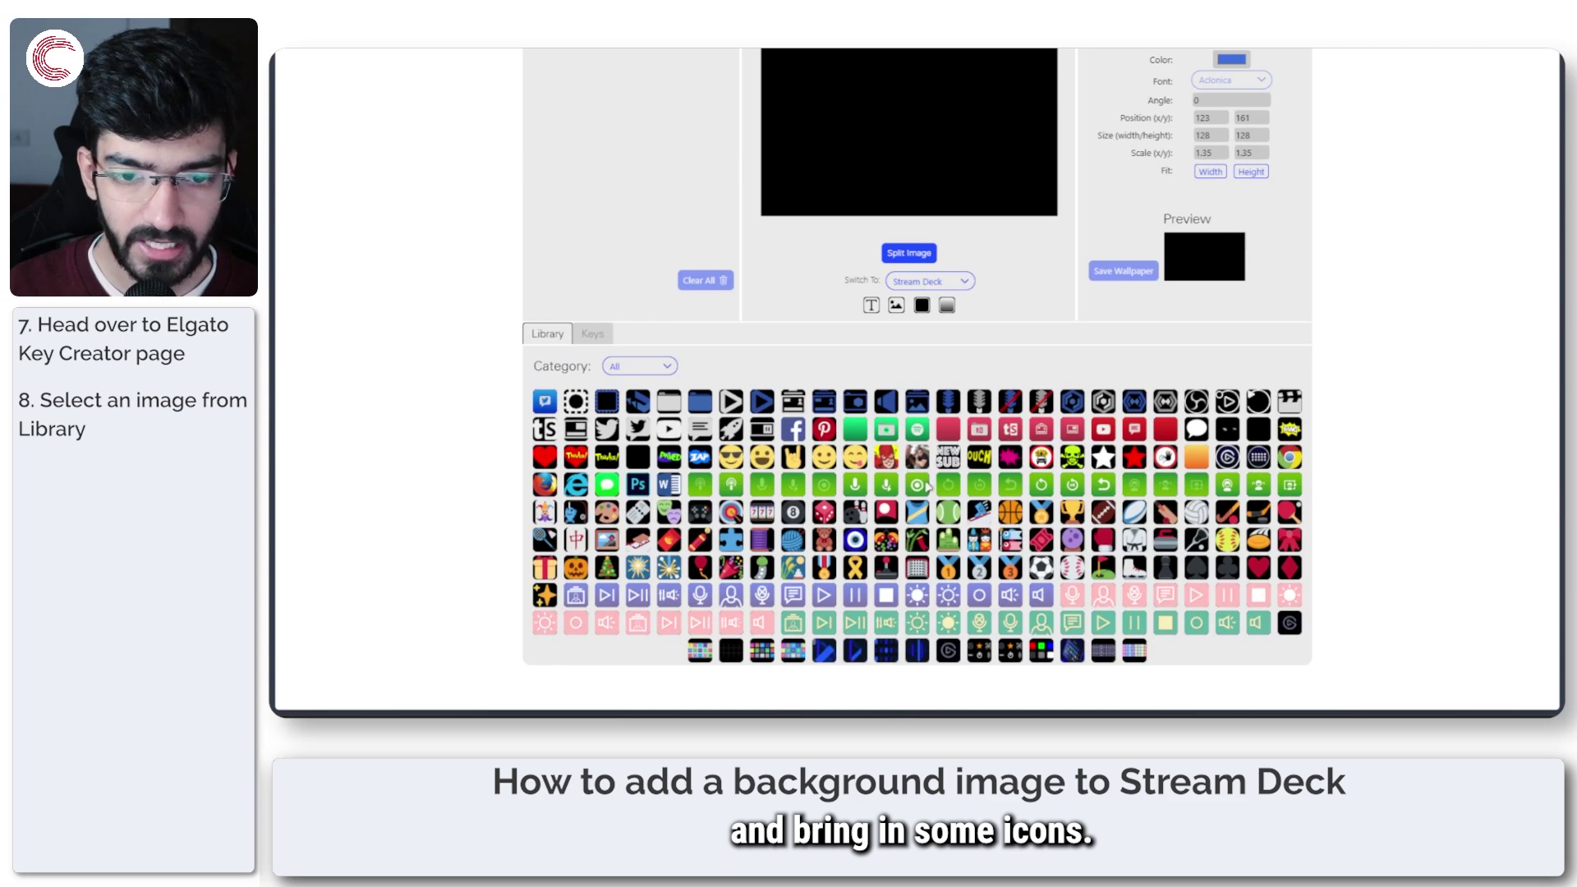
click(913, 460)
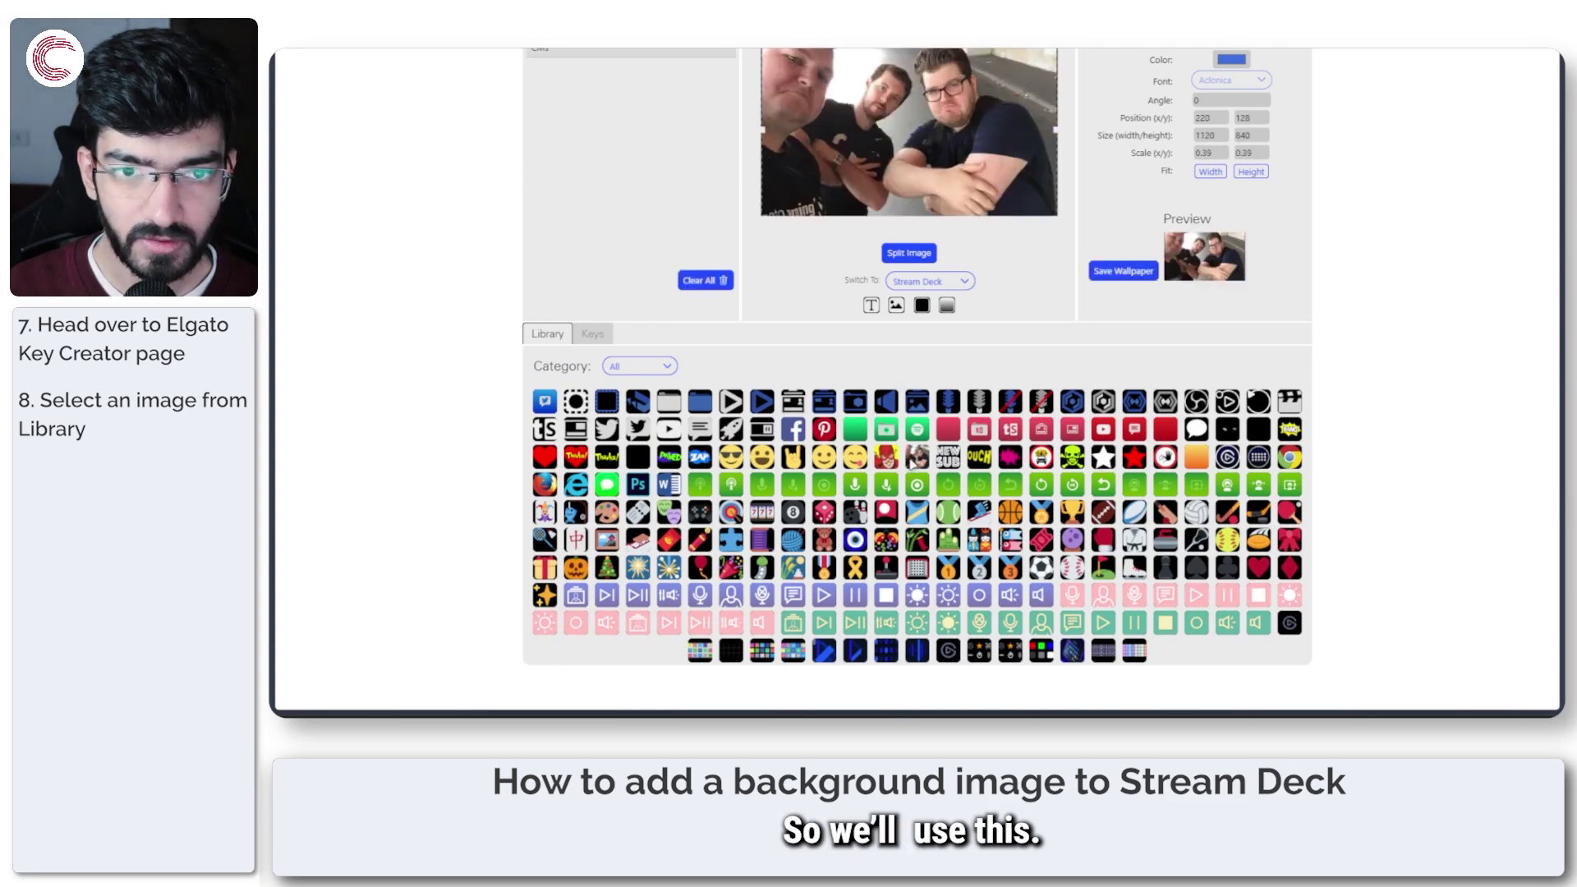
- Shrink the group photo to a scale of about 0.30 by 0.28 and position it at about 173, 123
scroll(1059, 304, up, 2)
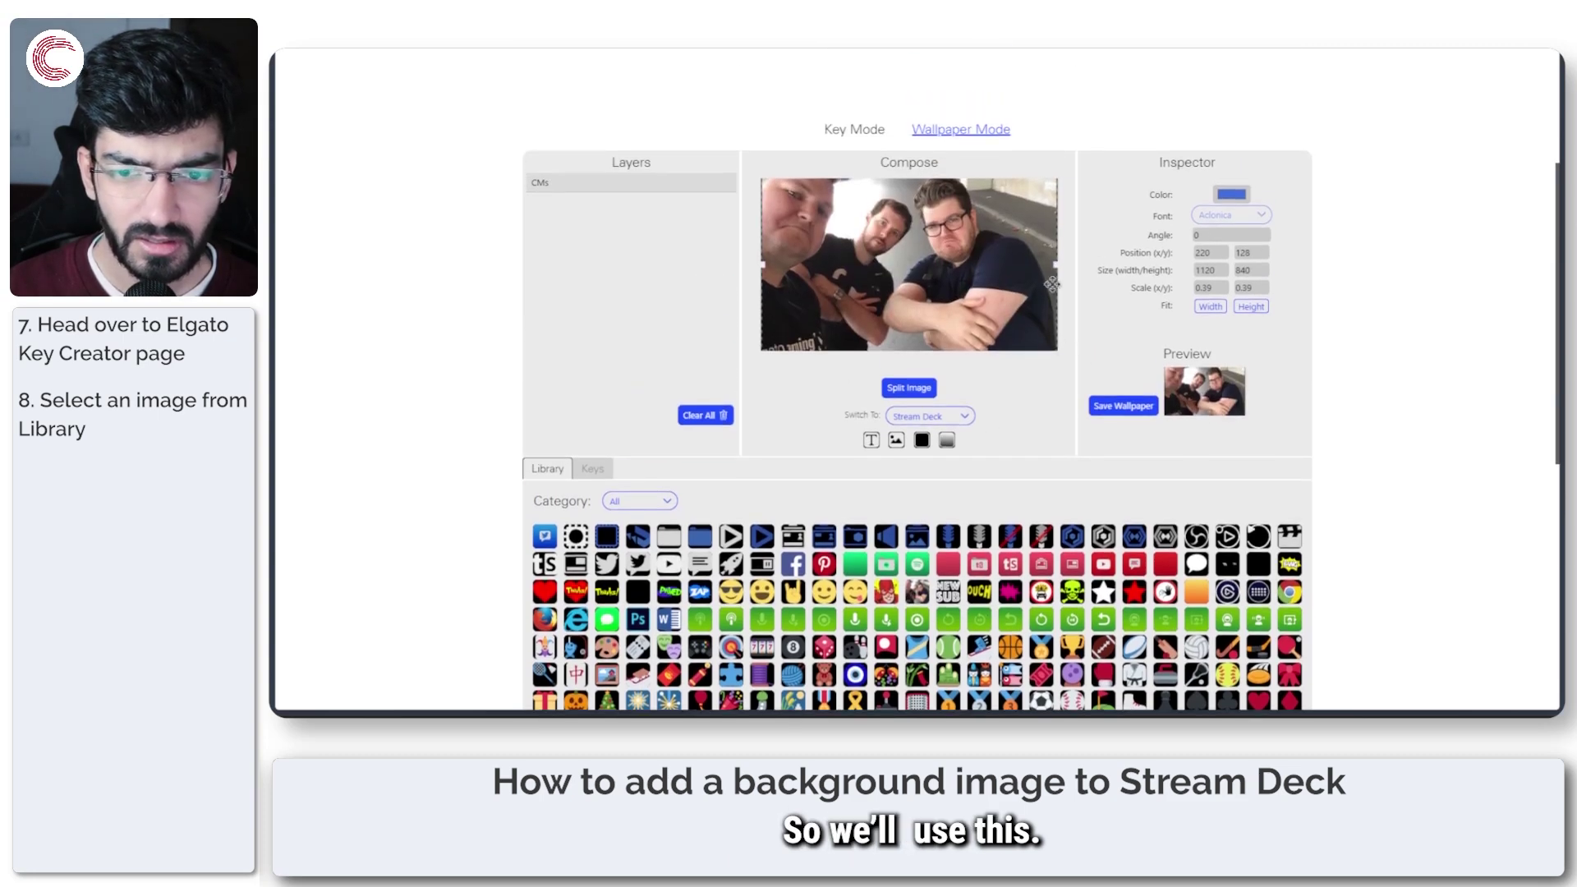
mouse_move(1056, 266)
mouse_down()
mouse_move(922, 266)
mouse_move(1053, 277)
mouse_up()
drag(1057, 355, 929, 285)
click(1048, 321)
drag(865, 228, 892, 300)
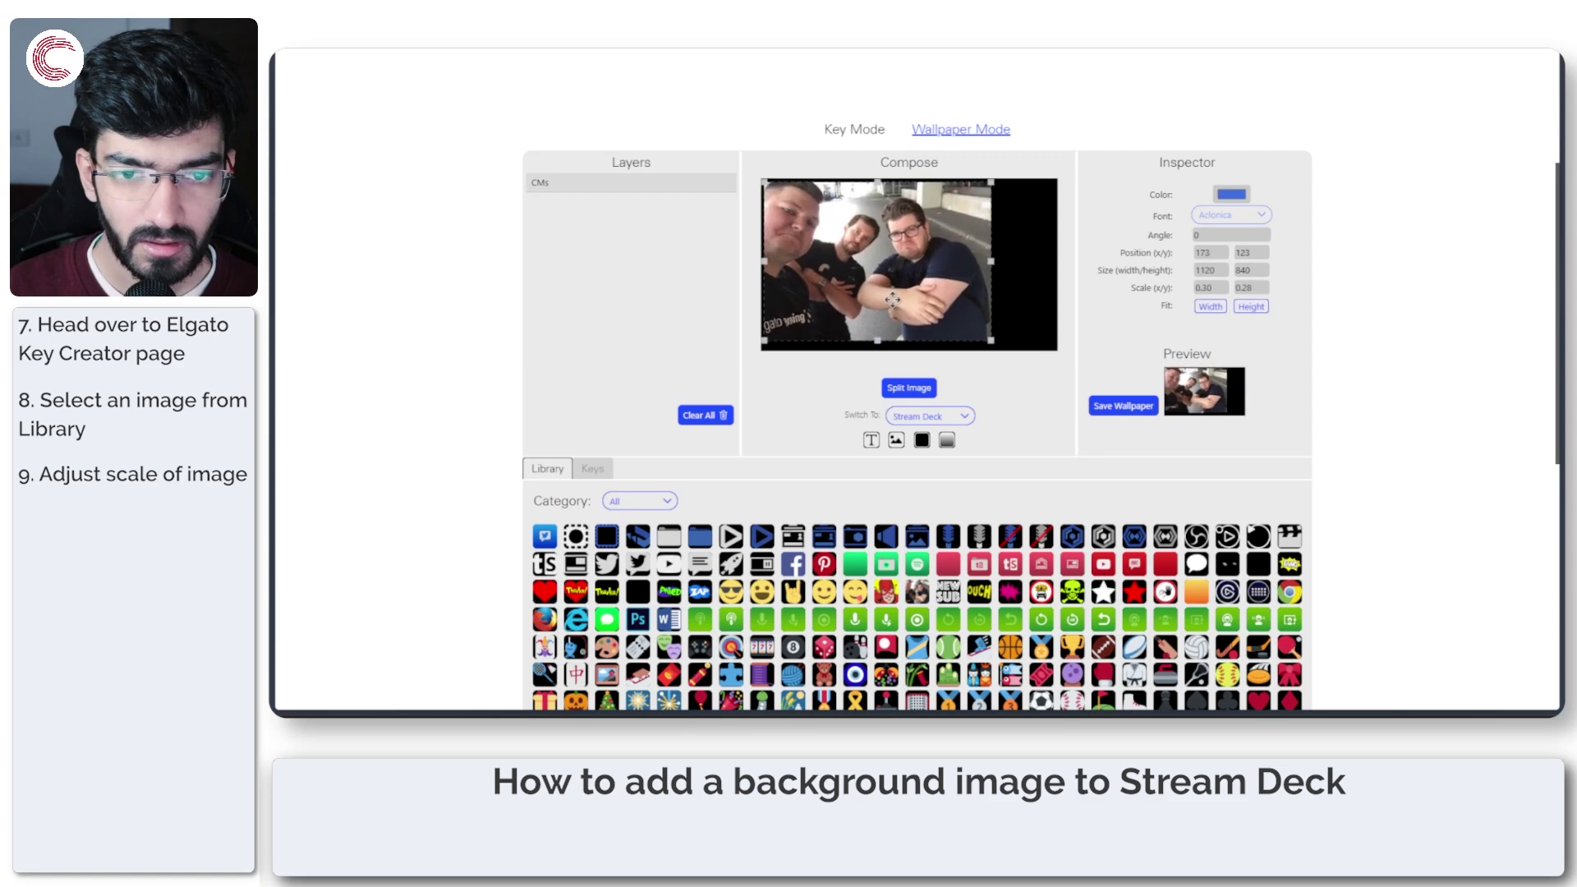
- Add the Flash picture from the library and move it to about 230, 118 in the composition
scroll(1059, 454, down, 1)
click(894, 532)
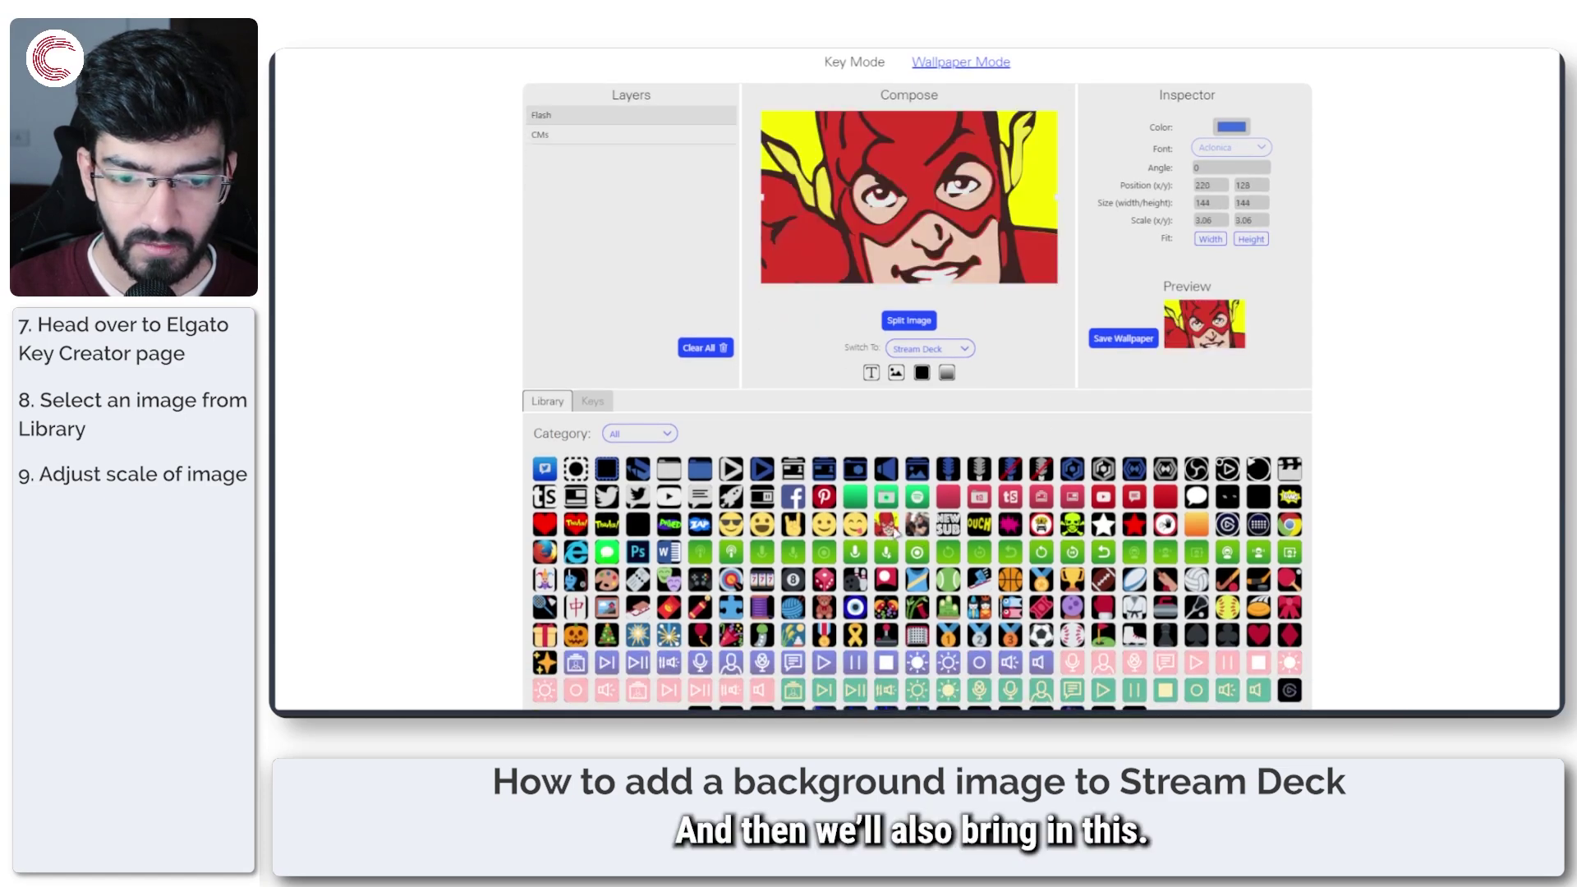
scroll(1026, 334, up, 2)
drag(912, 341, 904, 333)
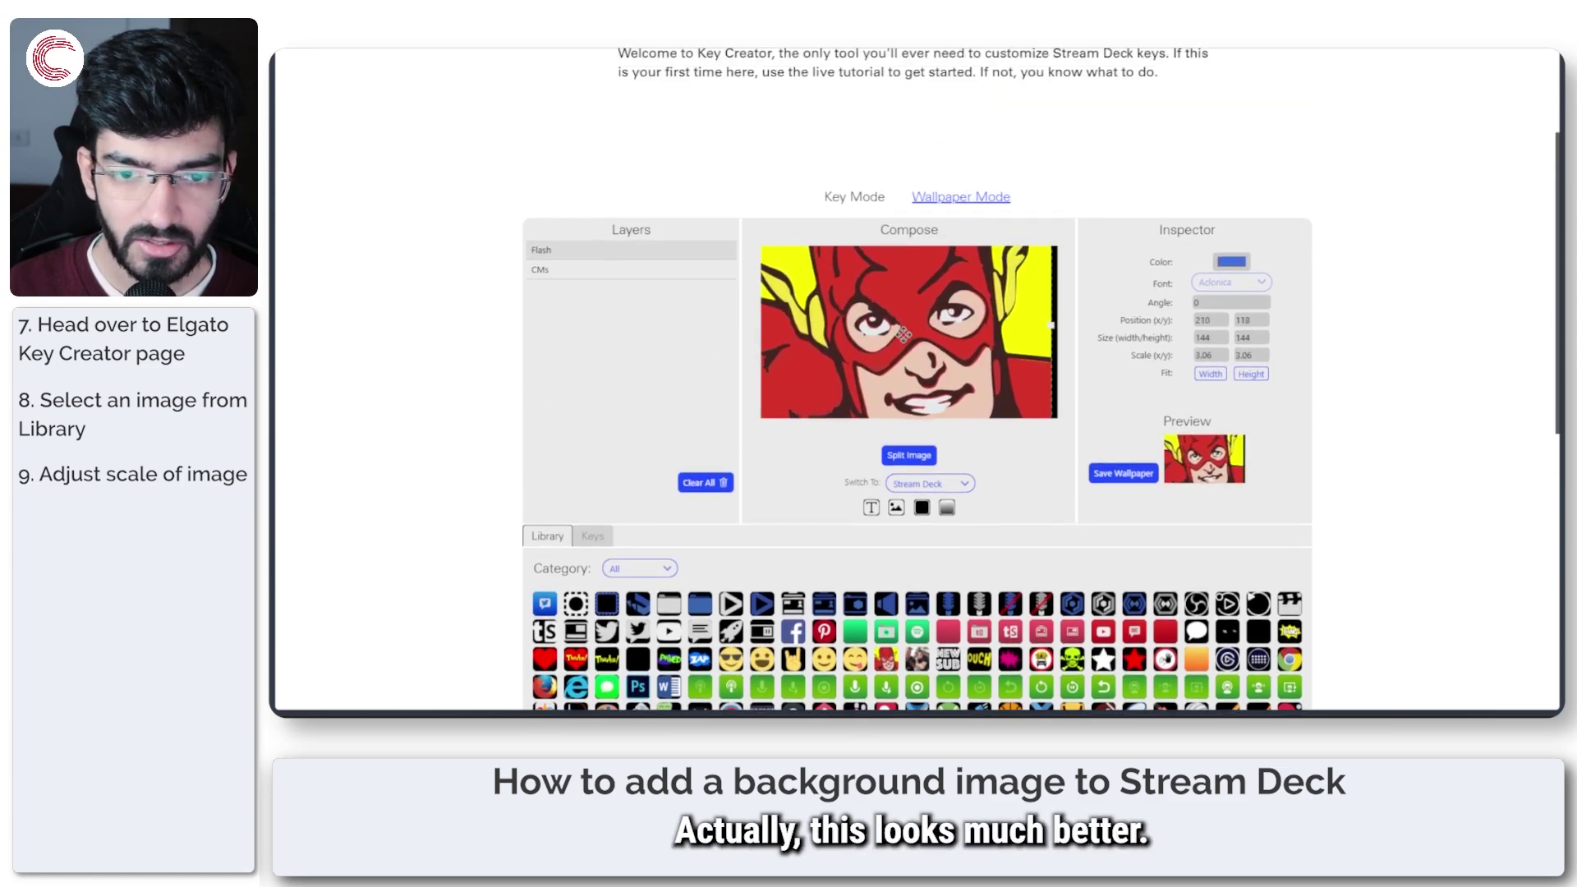
- Delete the CMs photo layer and move the Flash picture to about 222, 120
click(570, 271)
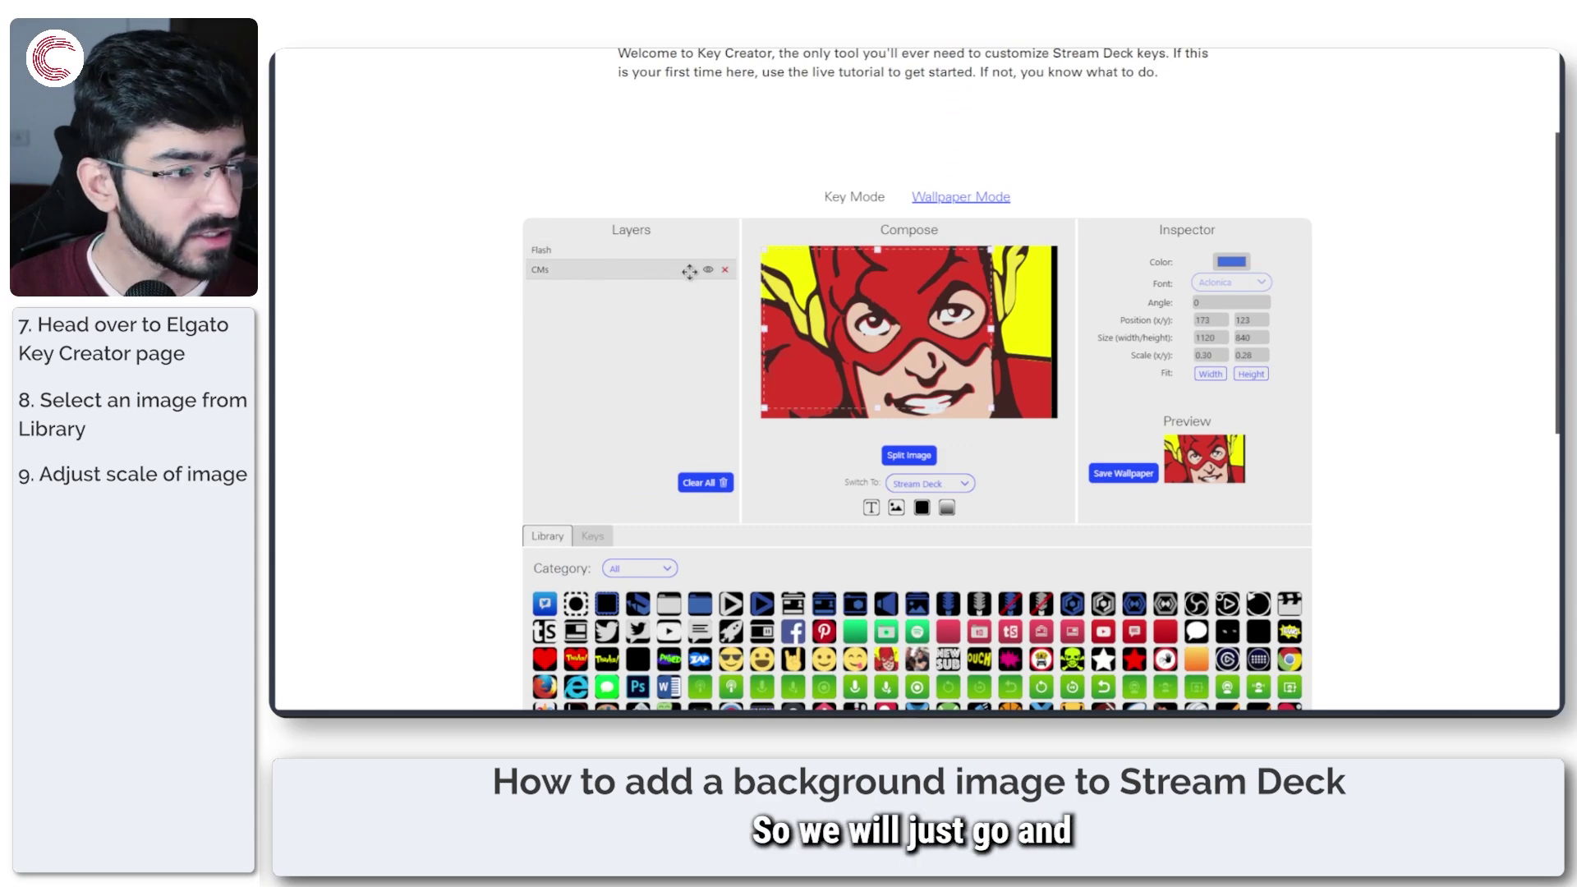
click(723, 272)
click(616, 251)
drag(1003, 348, 967, 329)
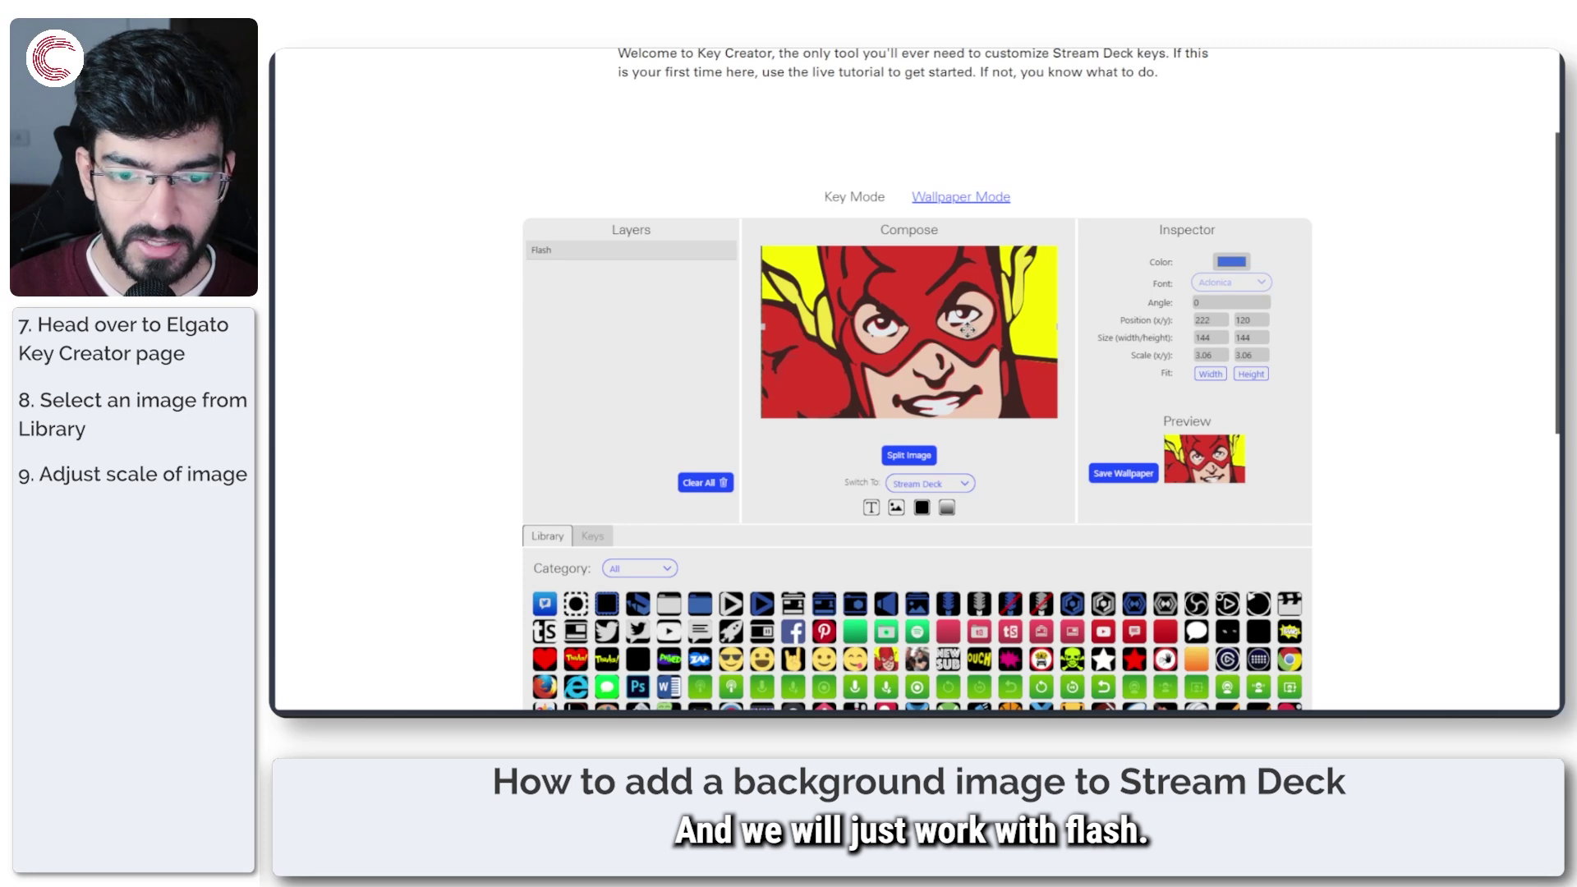
- Show the wallpaper's key grid, and stretch the Flash picture to a horizontal scale of about 3.51, positioned at about 198, 100
click(593, 537)
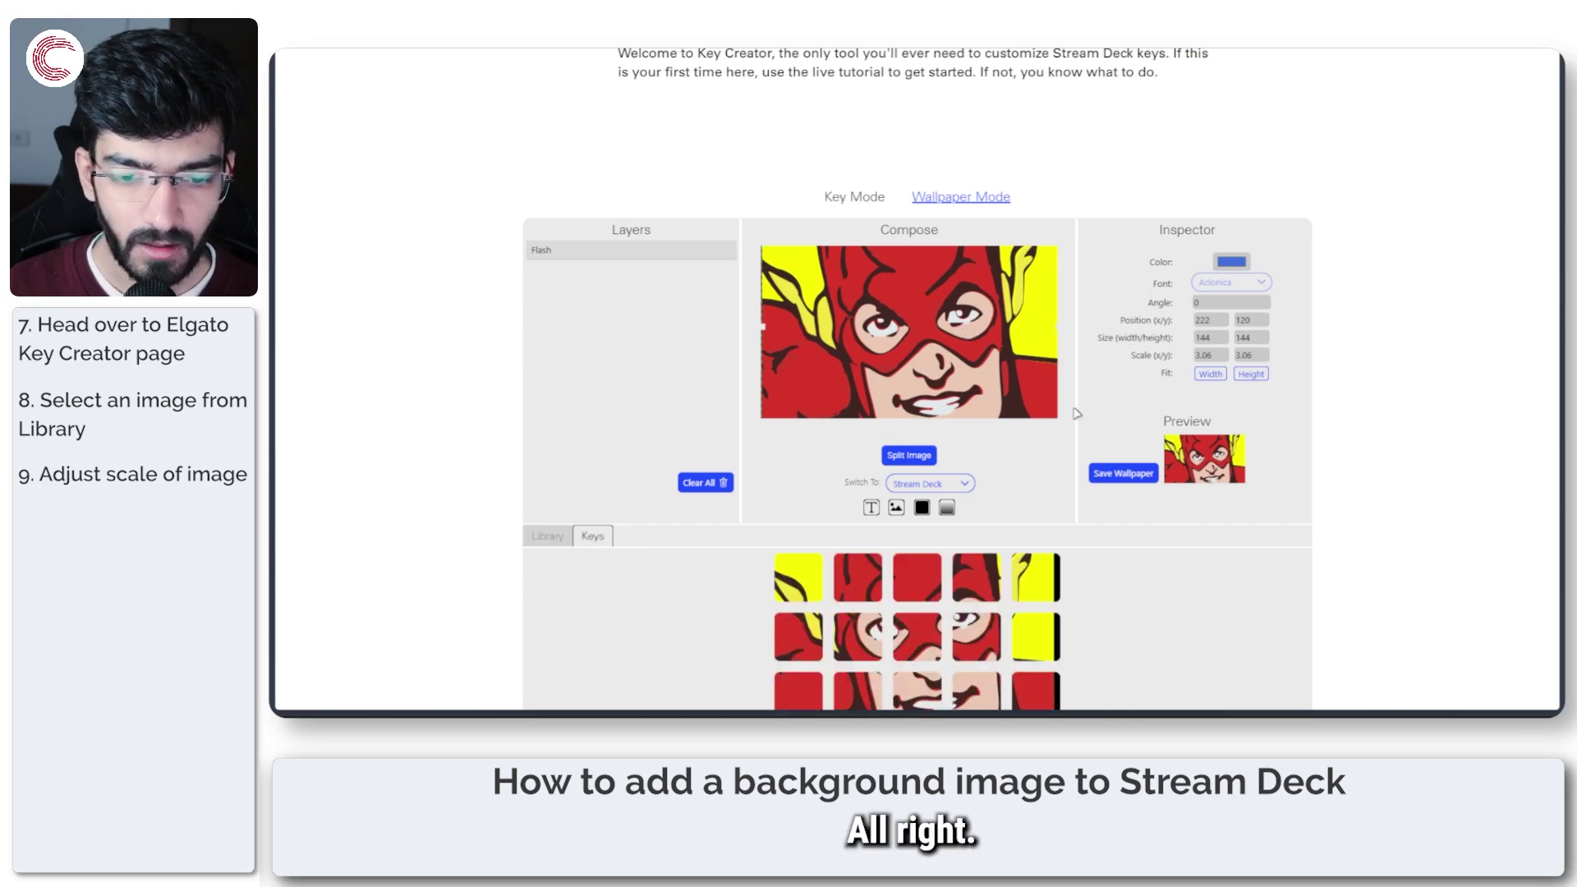
scroll(612, 493, down, 2)
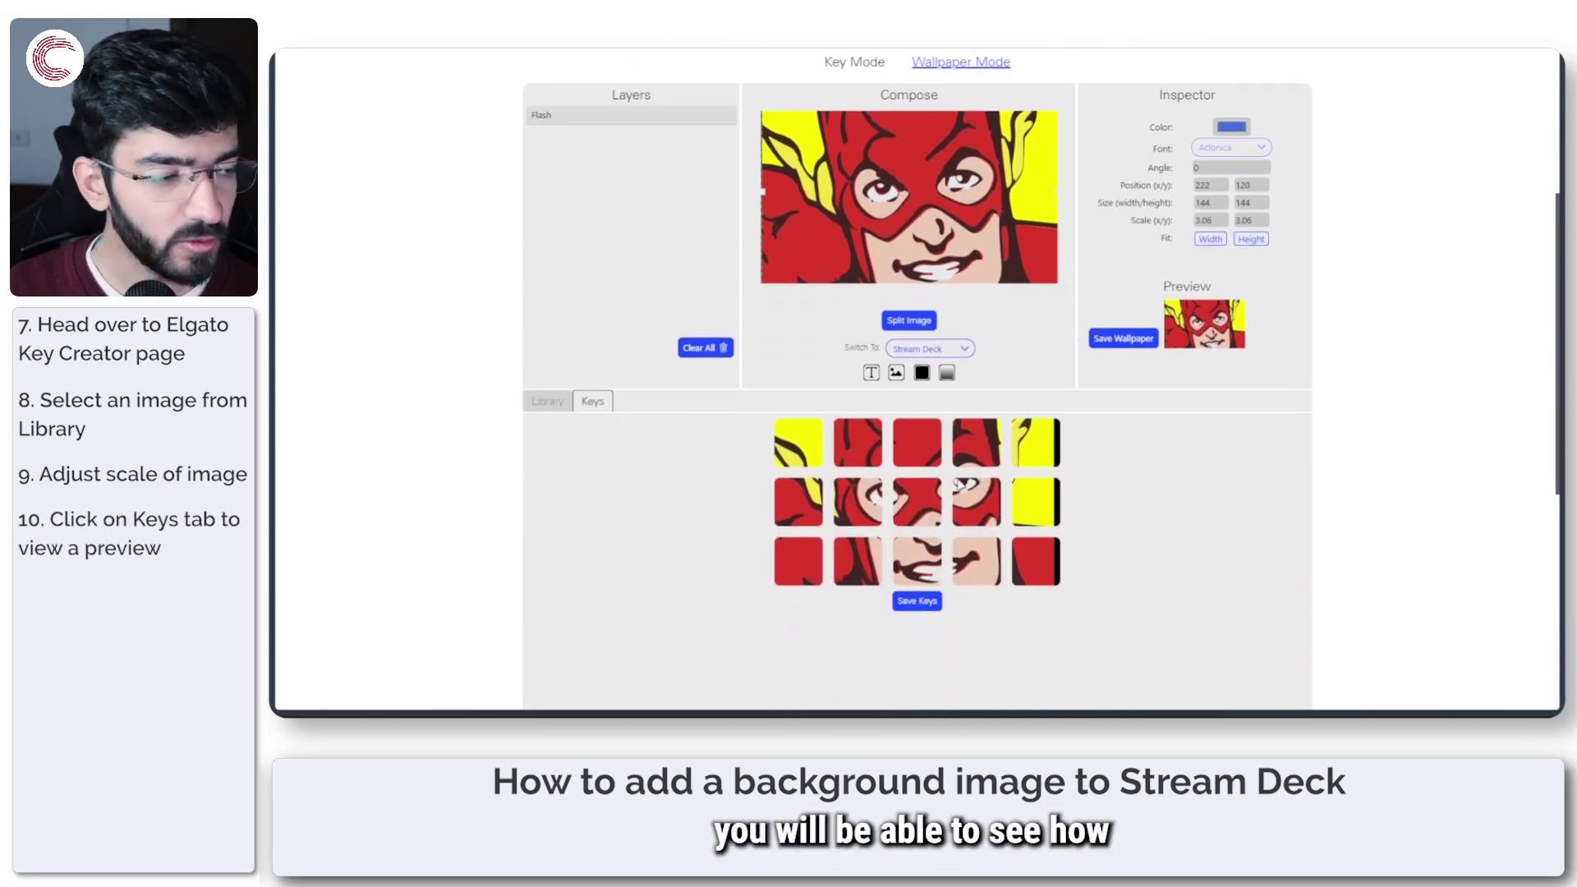
mouse_move(926, 222)
mouse_down()
mouse_move(947, 225)
mouse_move(910, 227)
mouse_up()
drag(1039, 196, 1073, 202)
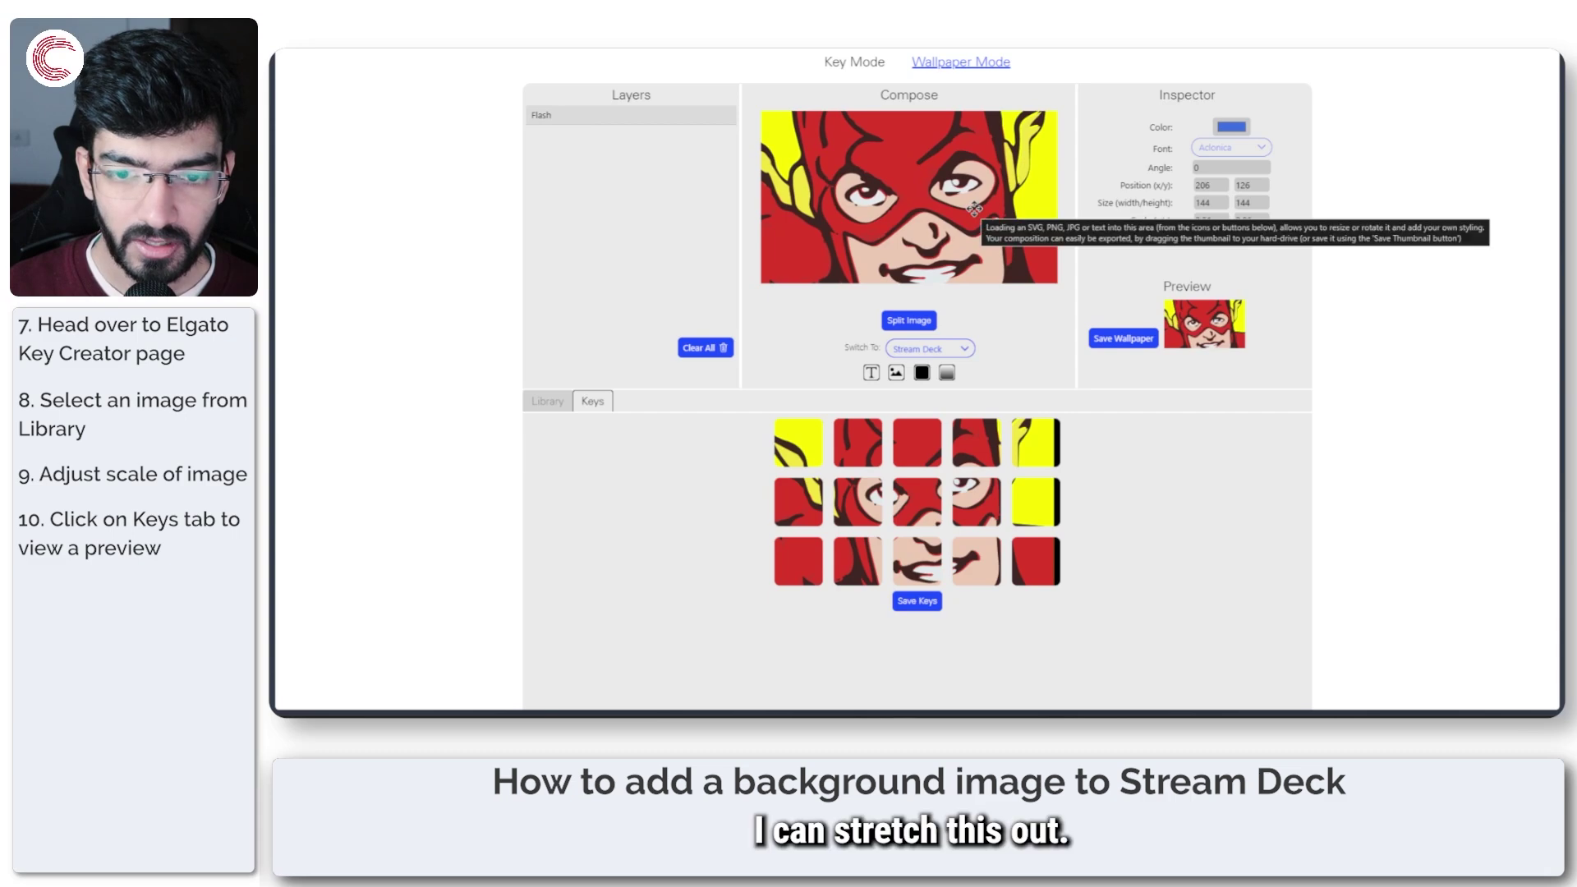
drag(973, 209, 951, 207)
scroll(1097, 429, up, 1)
scroll(1097, 429, up, 2)
drag(899, 345, 897, 327)
scroll(993, 436, down, 2)
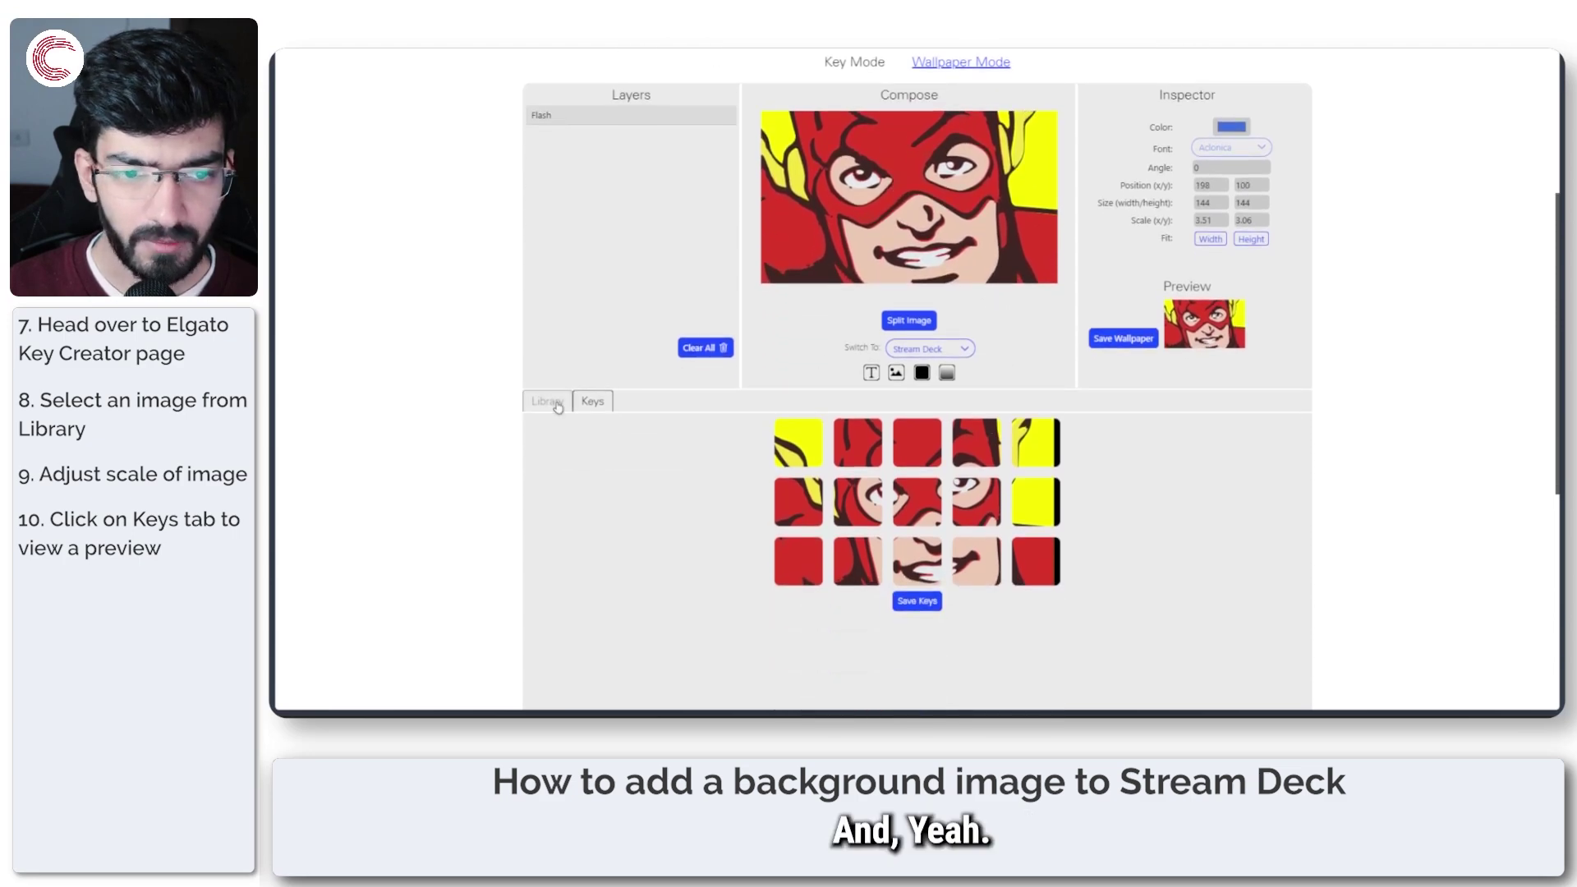
- Add a text layer reading "Candid.Technology" over the lower part of the Flash picture
click(871, 373)
drag(912, 201, 918, 253)
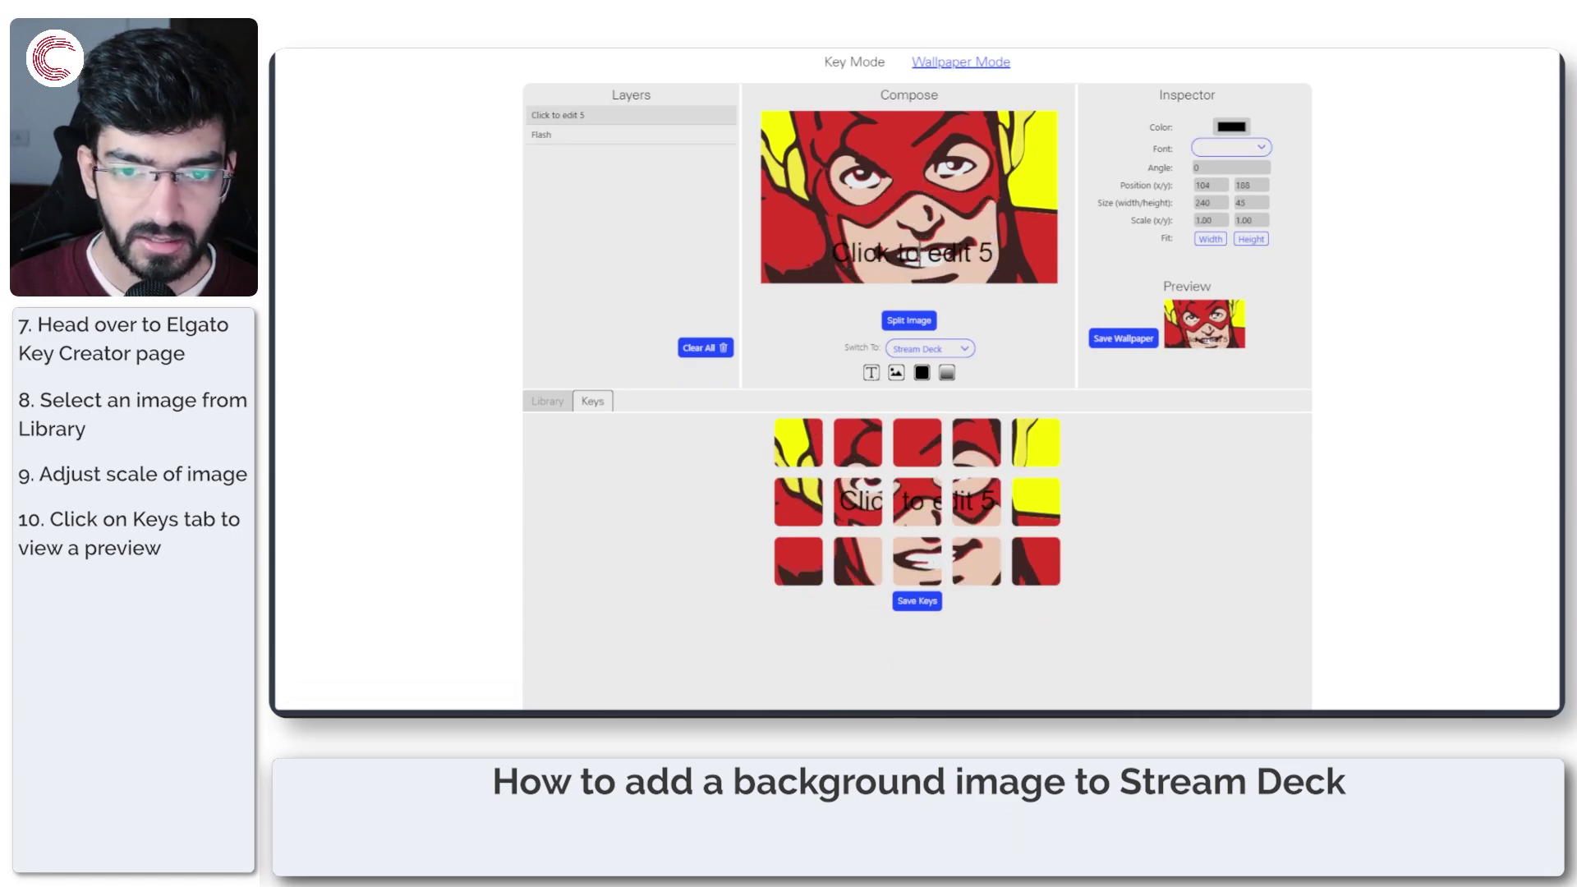
double_click(917, 253)
text(thi)
key(BackSpace)
text(Candid.Technology)
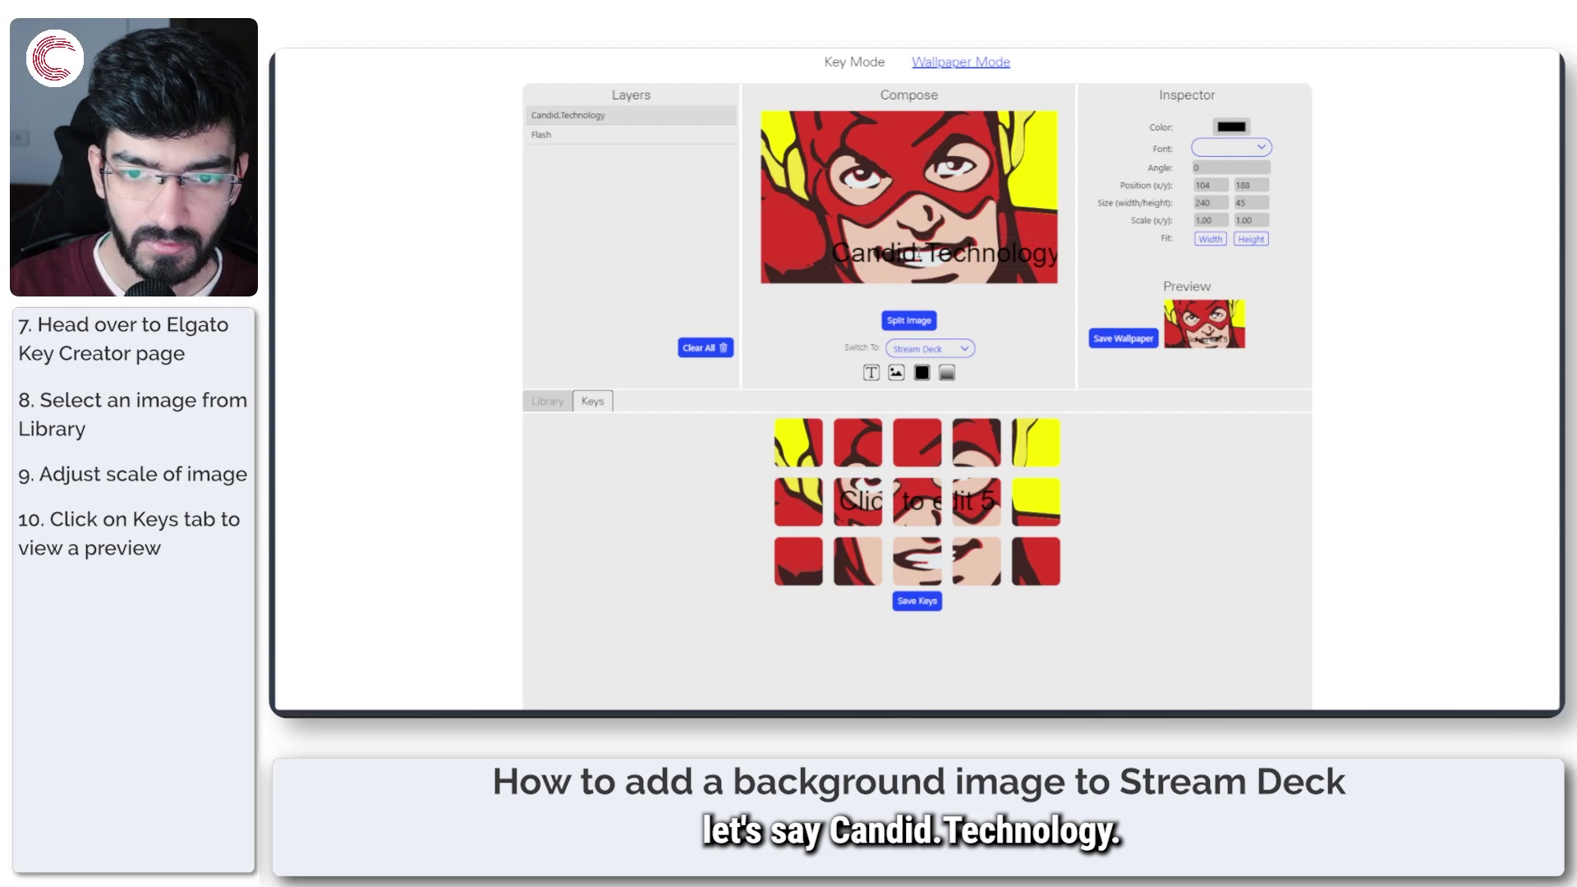
- Fit the text to the wallpaper's width and move it down to the image's lower edge at about -2, 192
click(1211, 240)
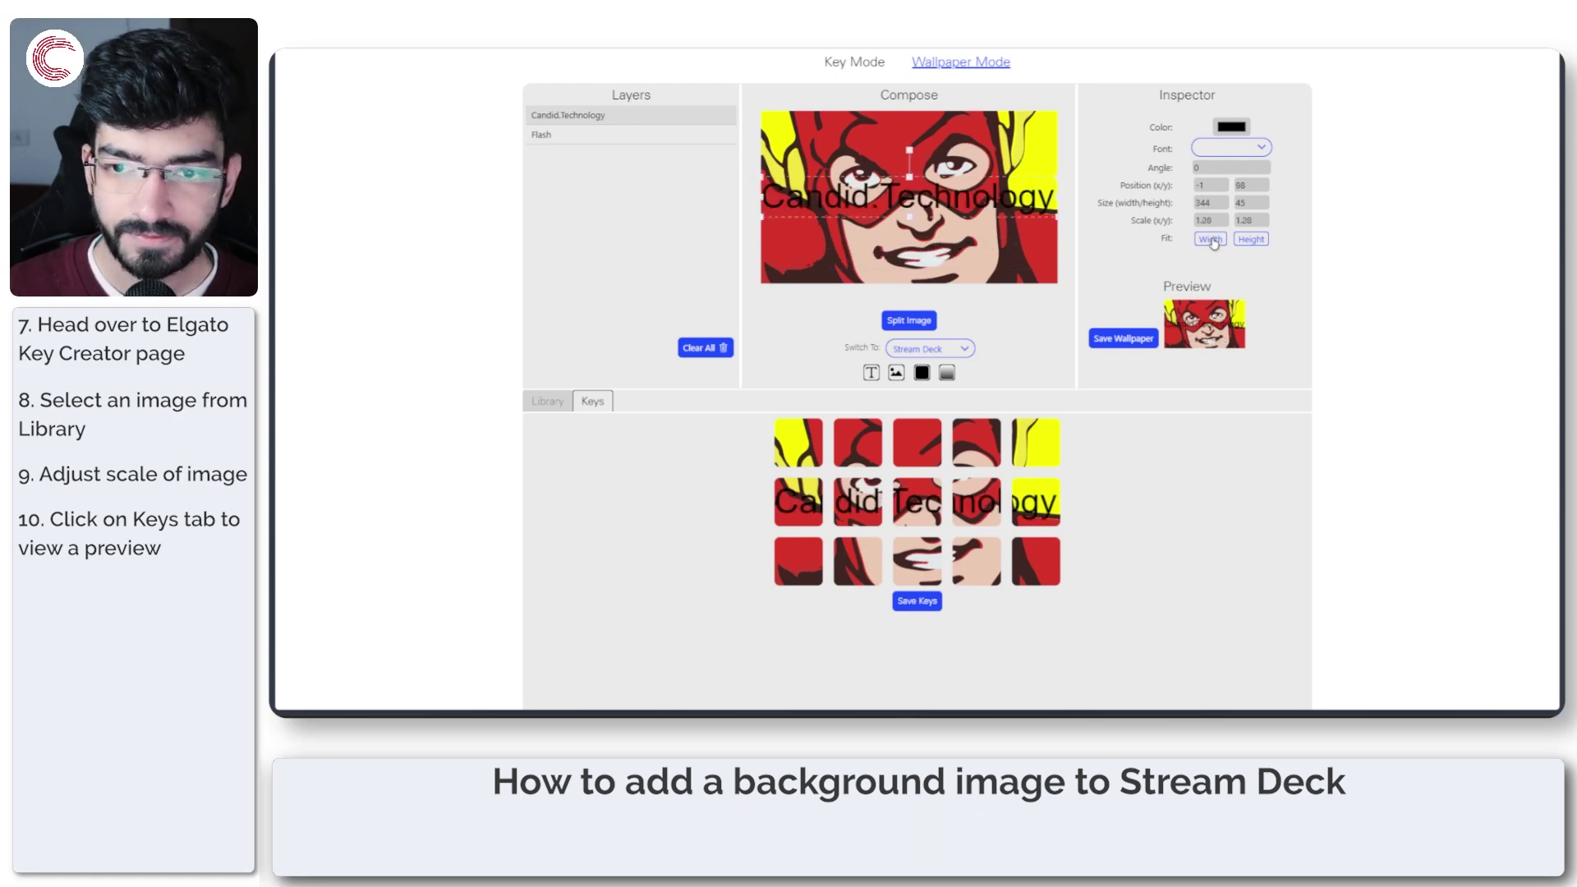
click(1244, 240)
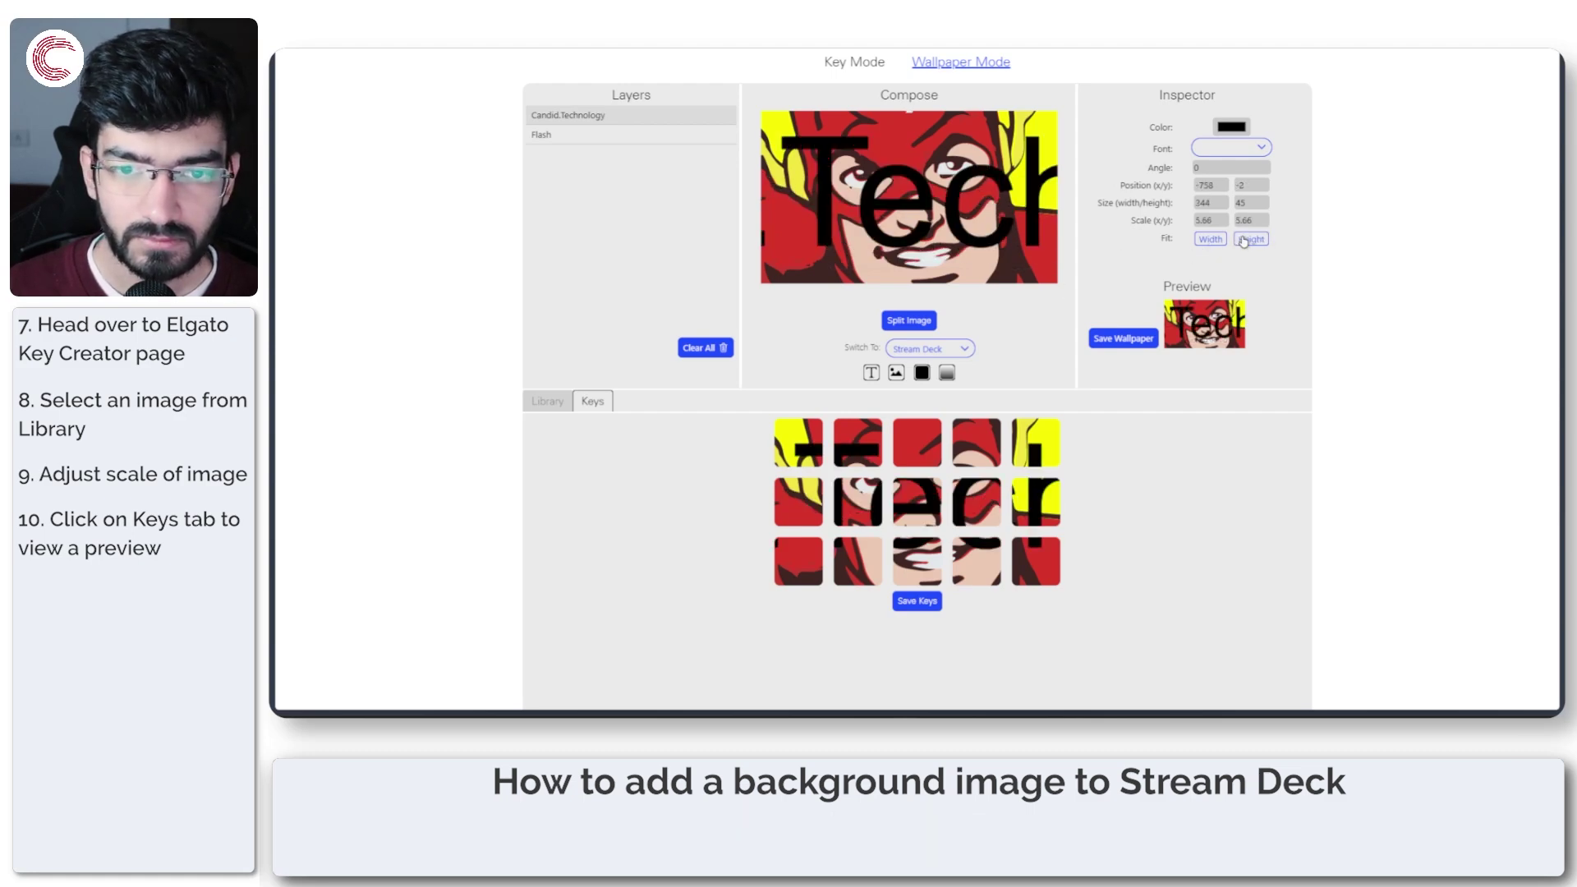
click(1212, 240)
drag(901, 193, 900, 257)
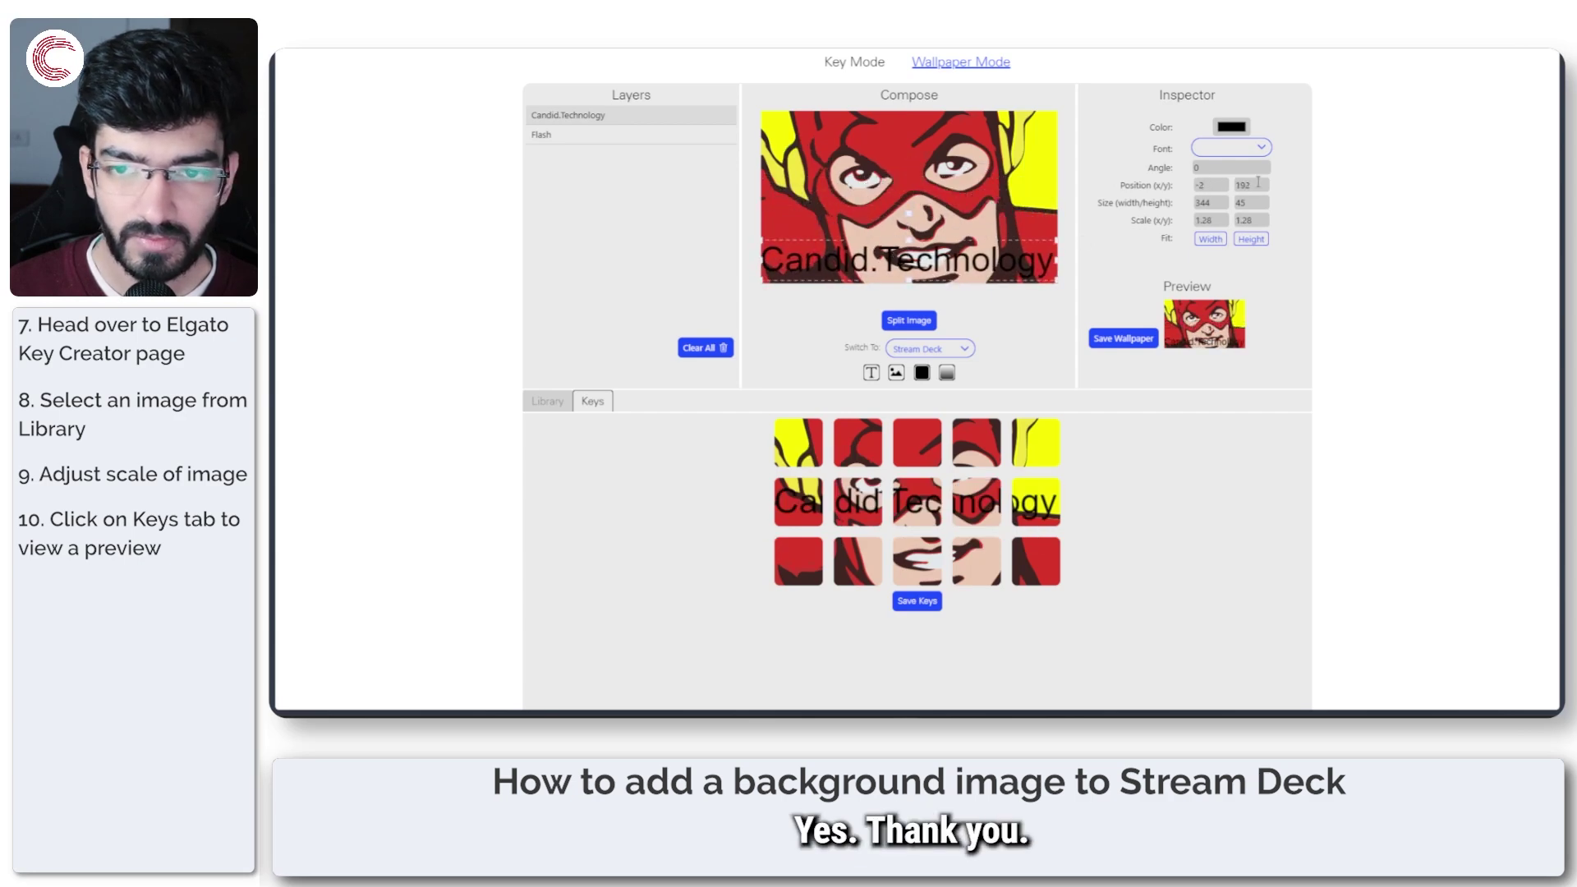
- Change the text colour to white (255, 255, 255)
click(1239, 128)
drag(1245, 203, 1201, 125)
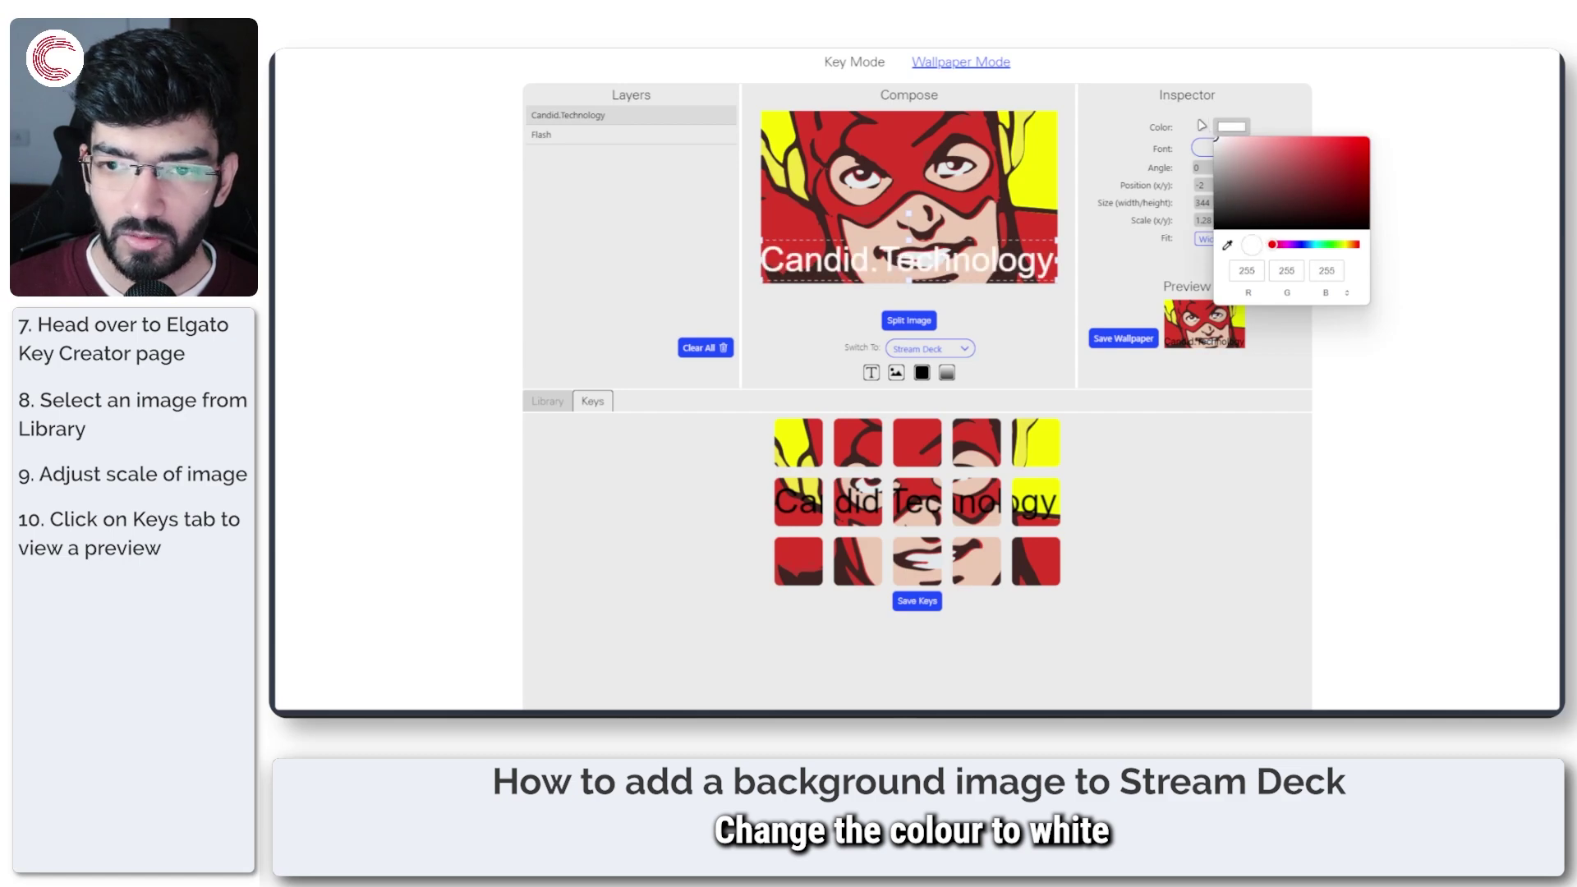
click(1118, 275)
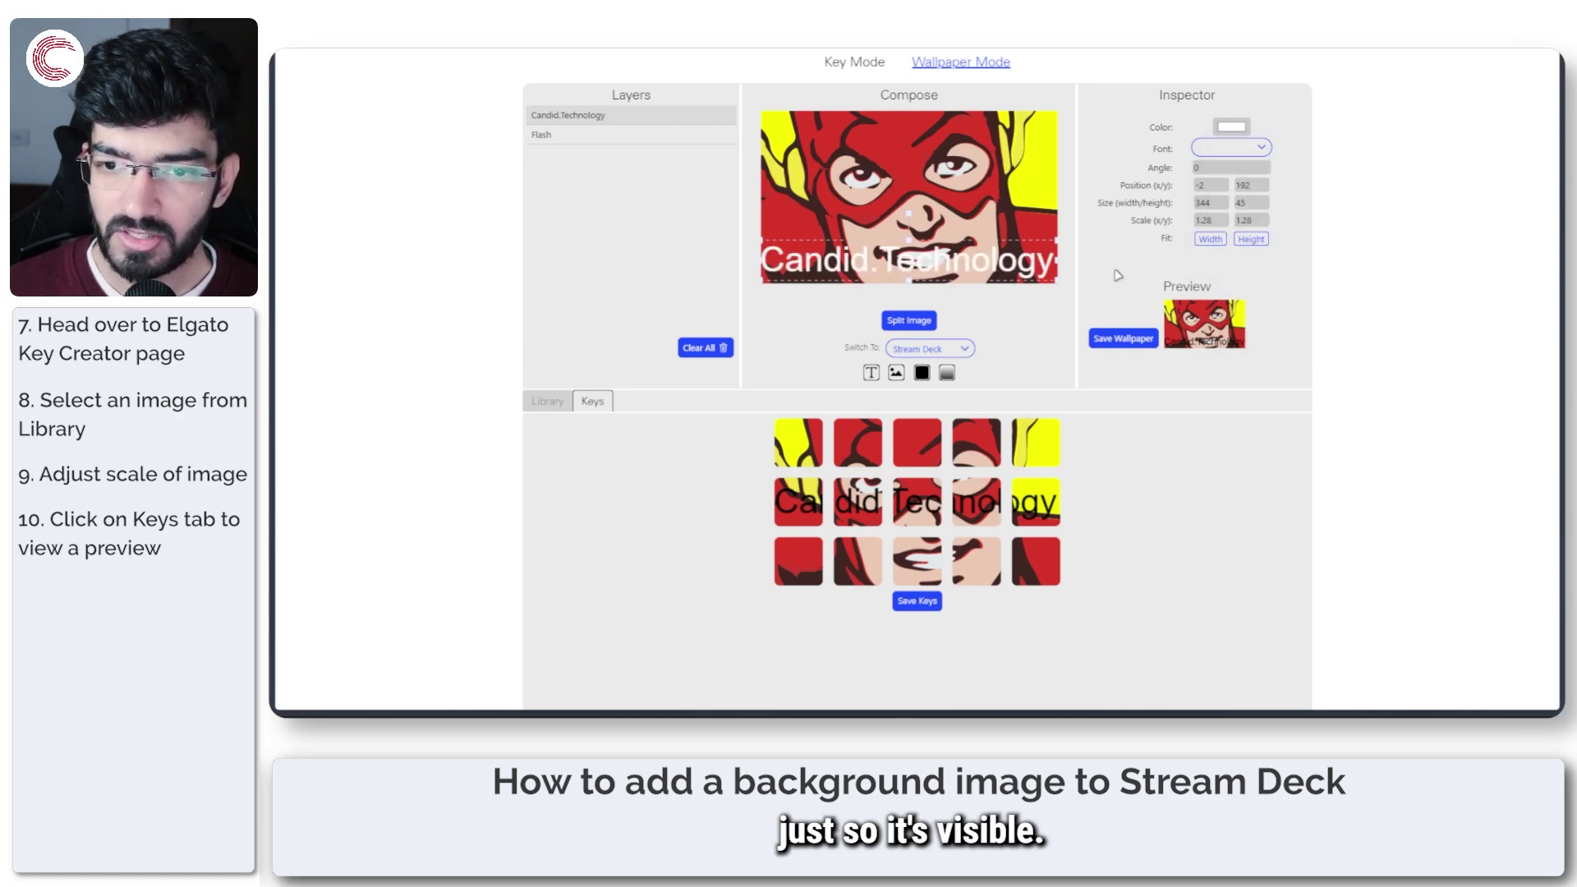
- Set the text's horizontal position to 0 and split the finished image across the keys
click(1217, 185)
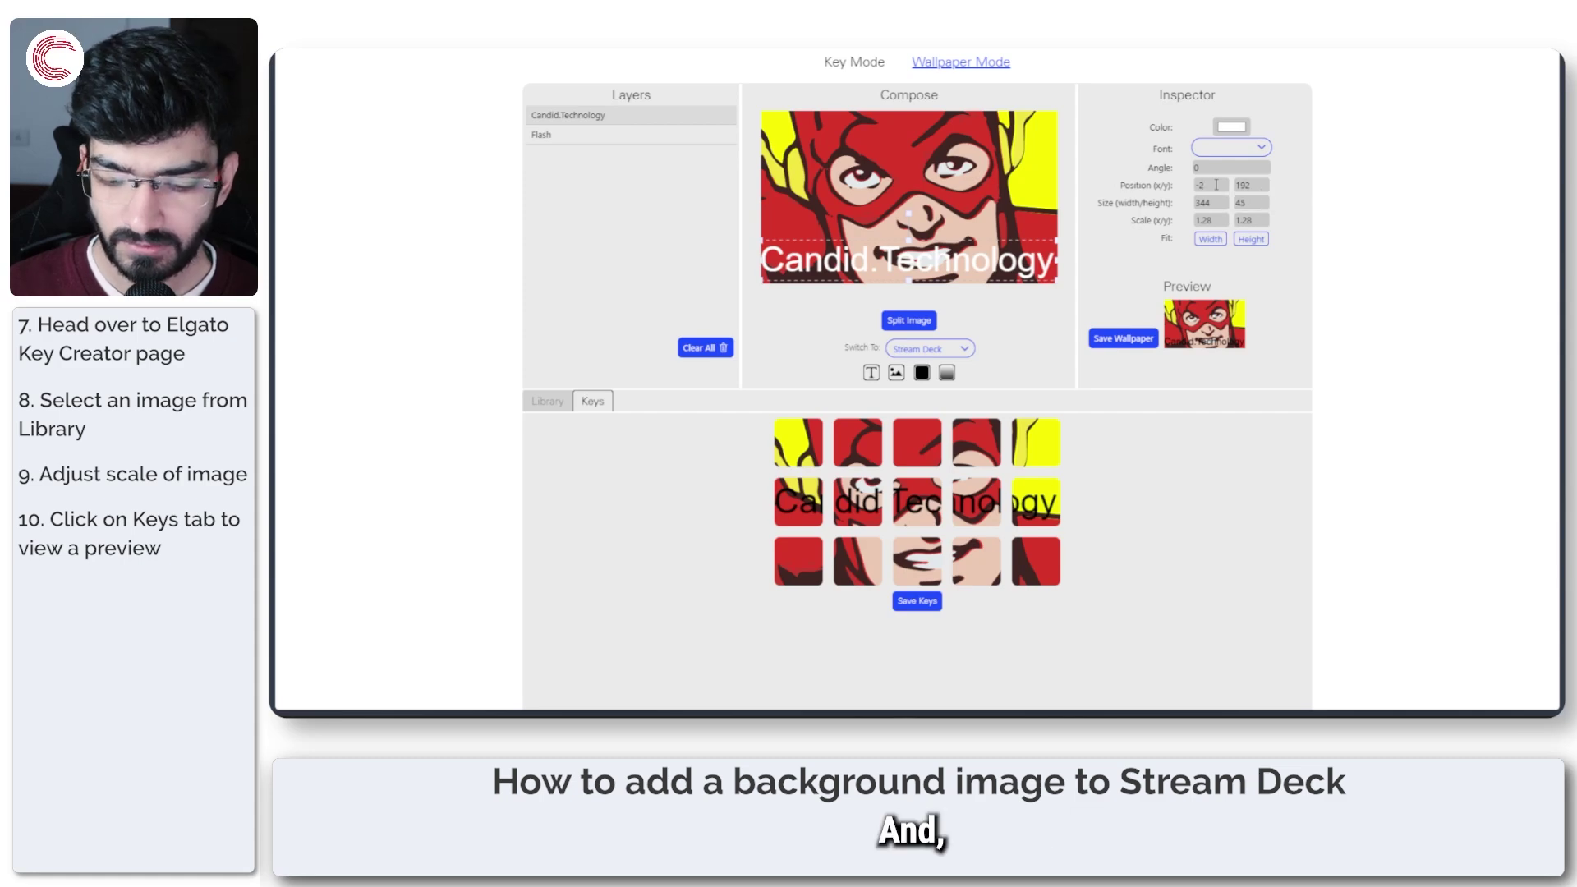
key(Down)
key(Down)
key(Down)
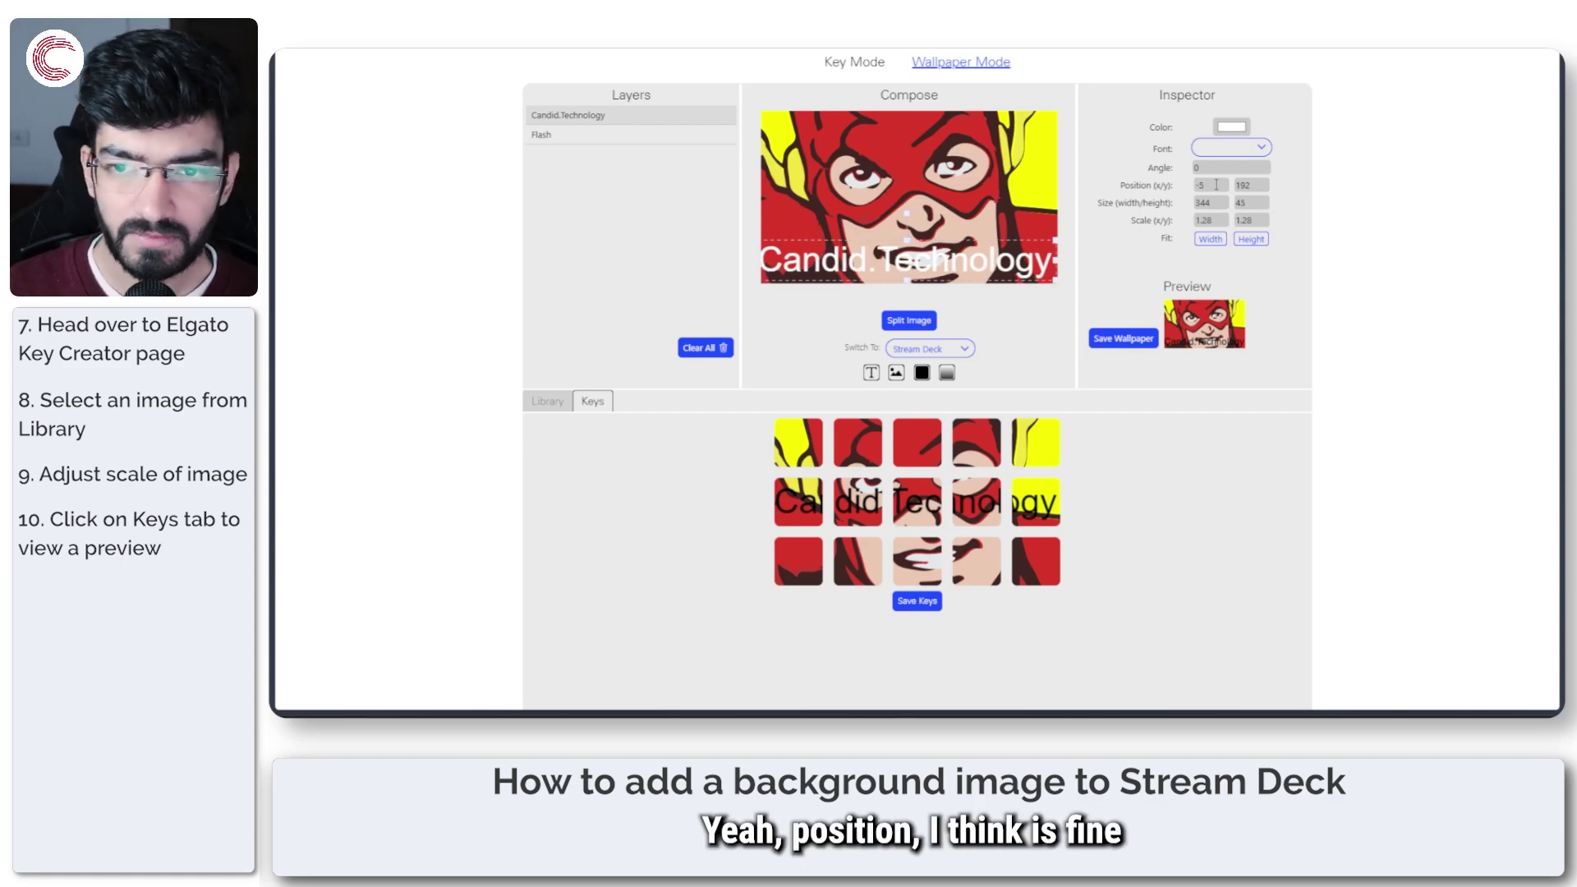
key(BackSpace)
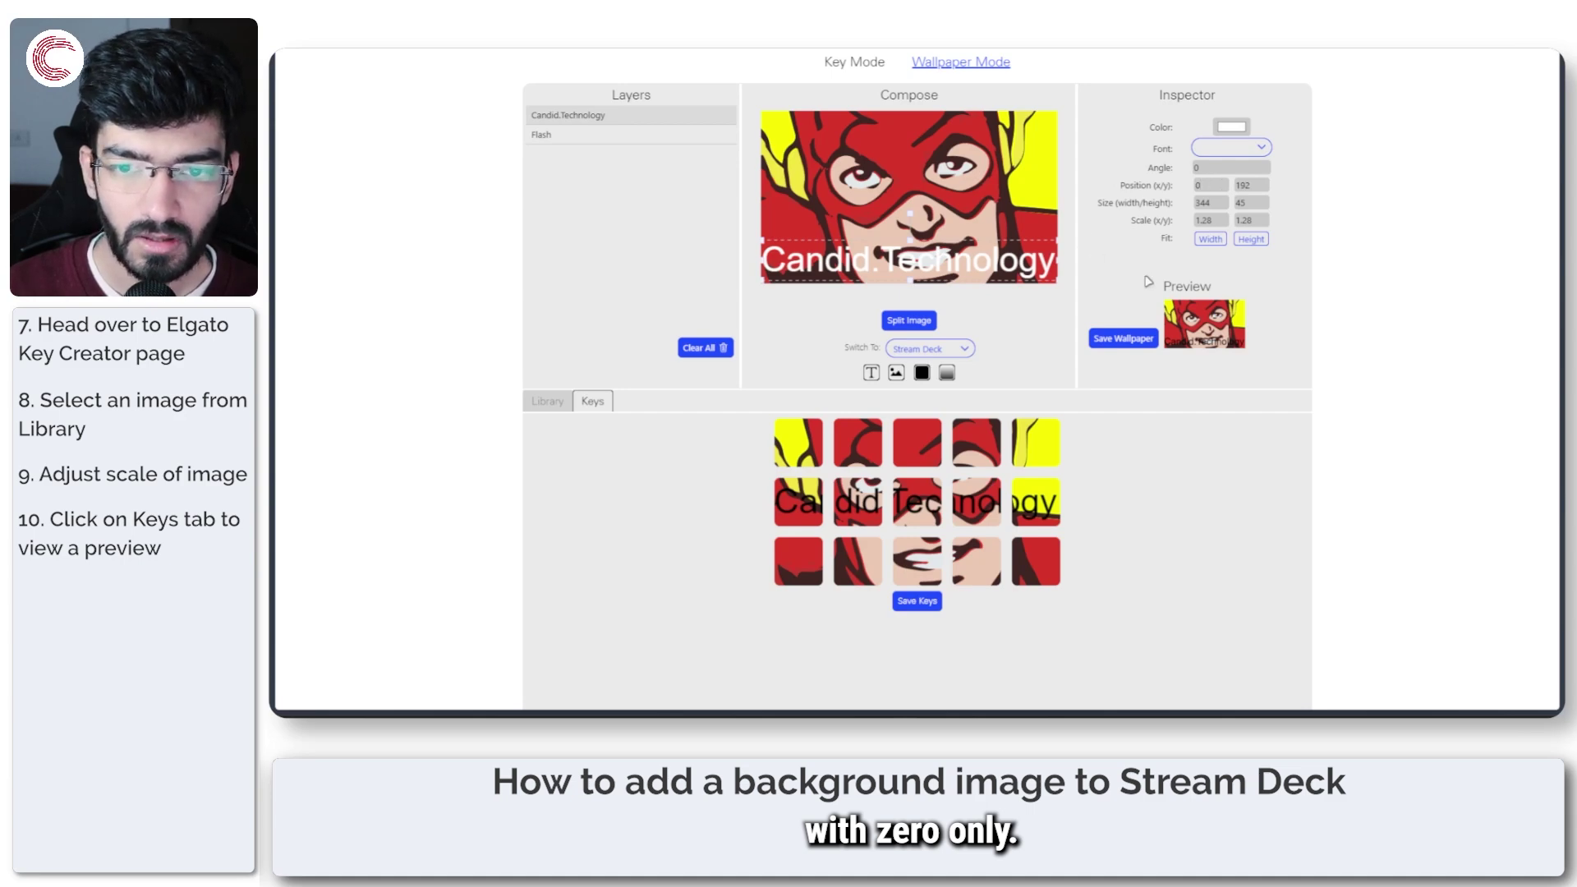
click(920, 326)
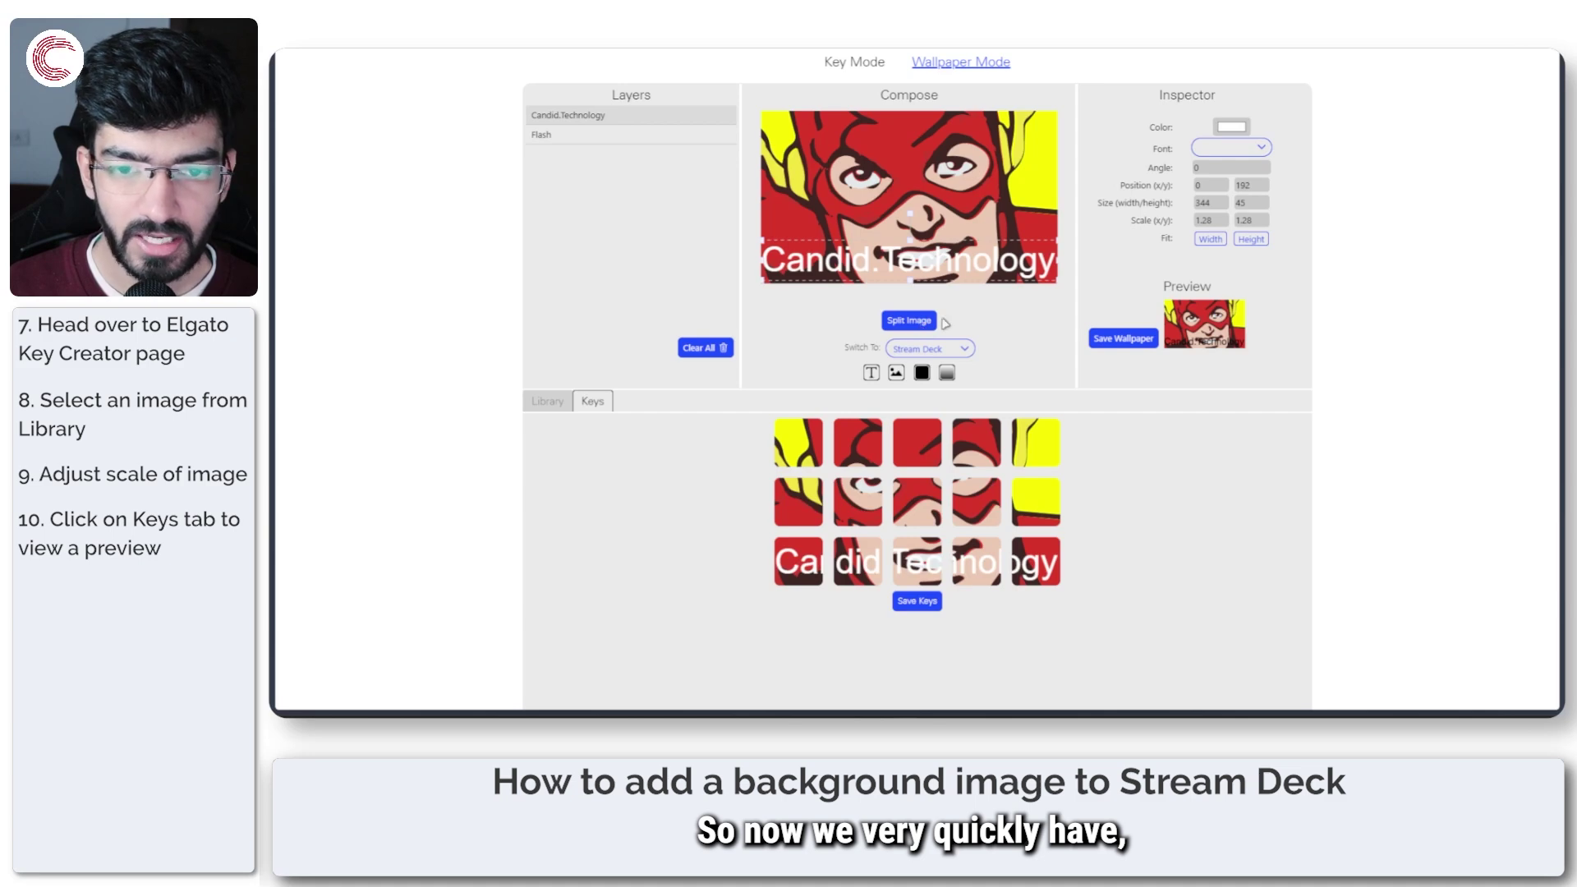
- Split the composed image across the keys and save the wallpaper as streamdeck_wallpaper.png in the Dump folder
click(911, 316)
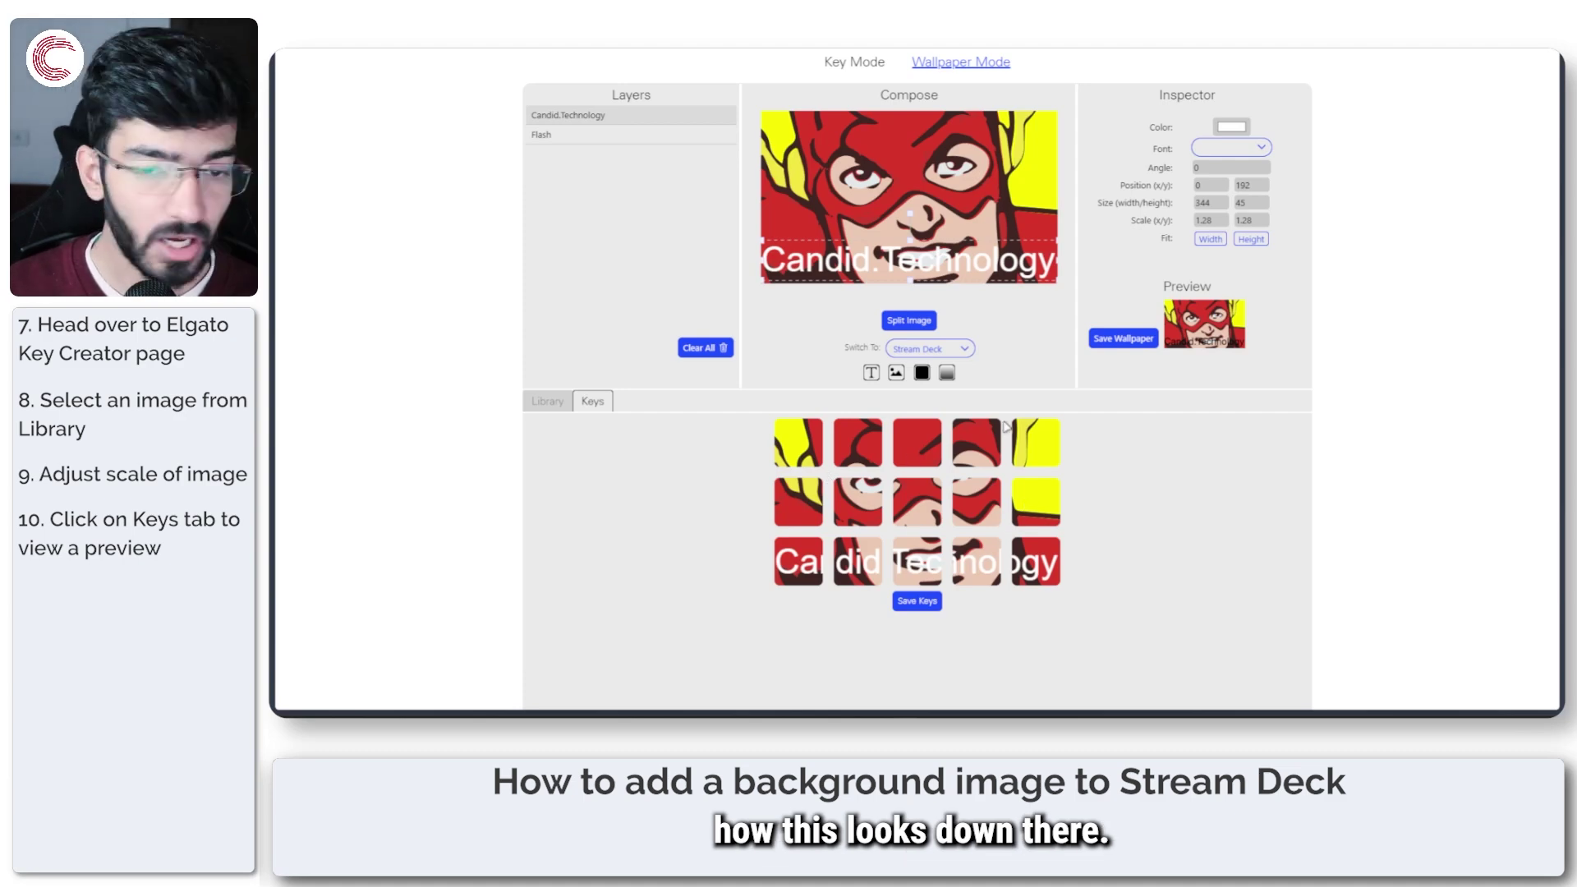
scroll(1021, 415, up, 1)
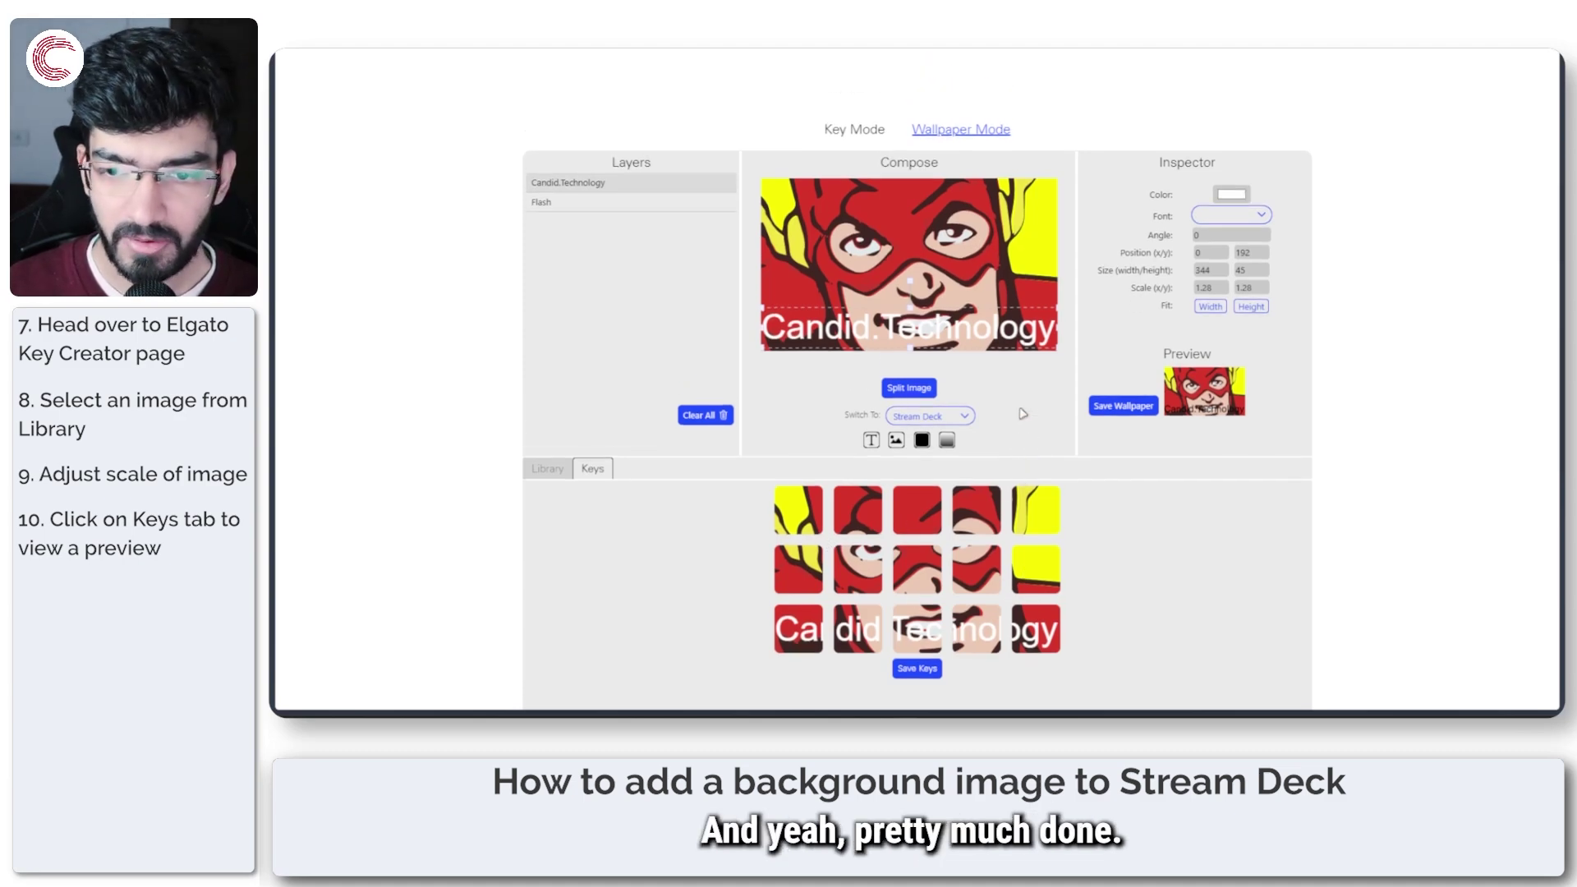
click(1117, 407)
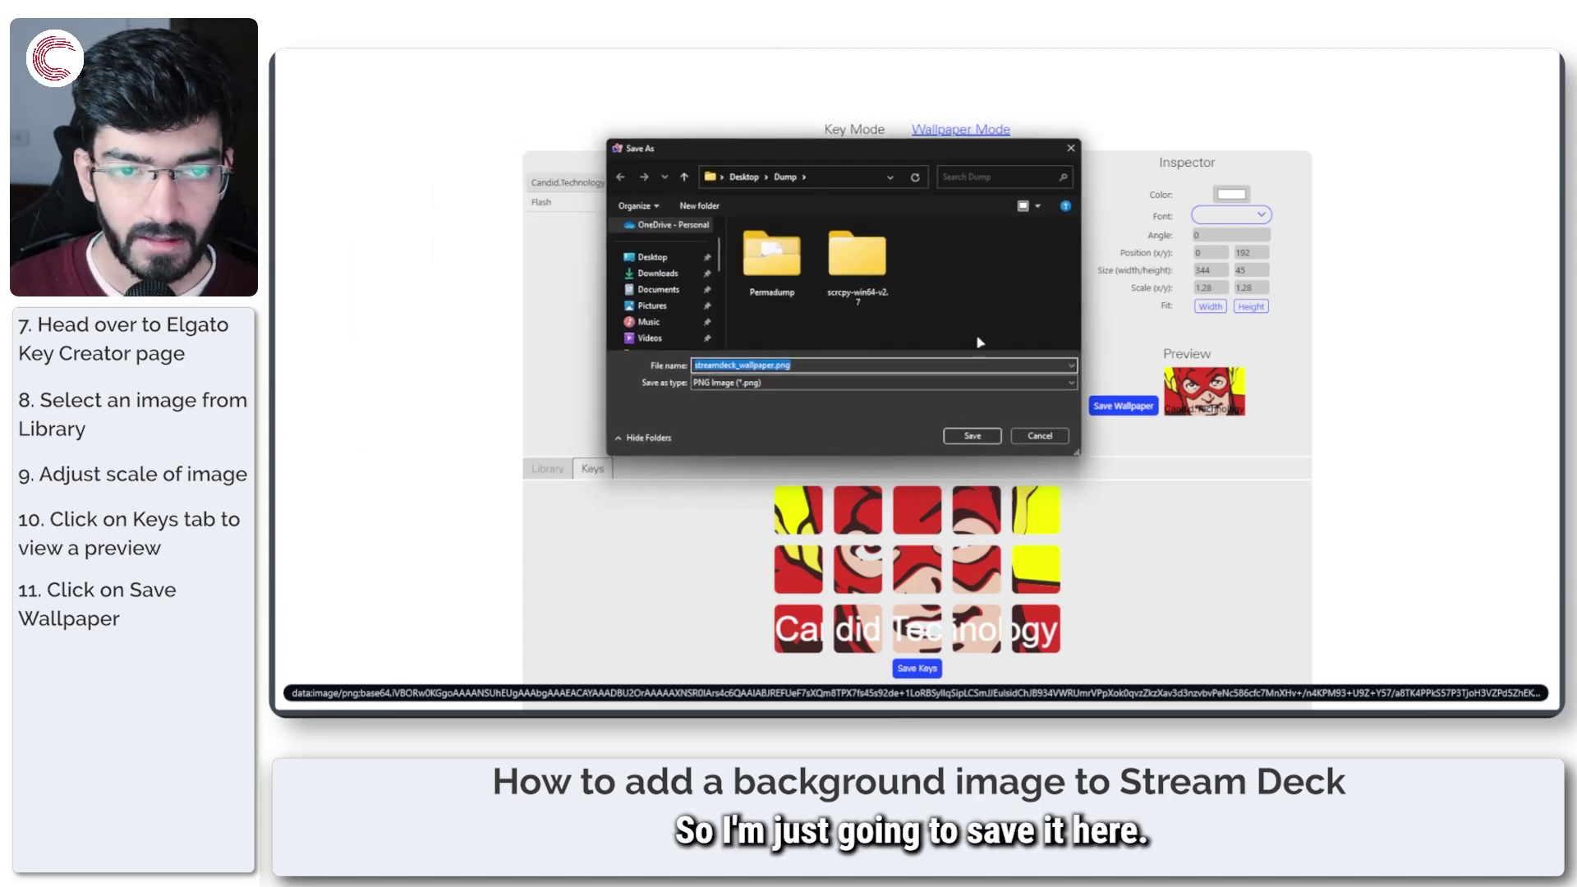
click(969, 437)
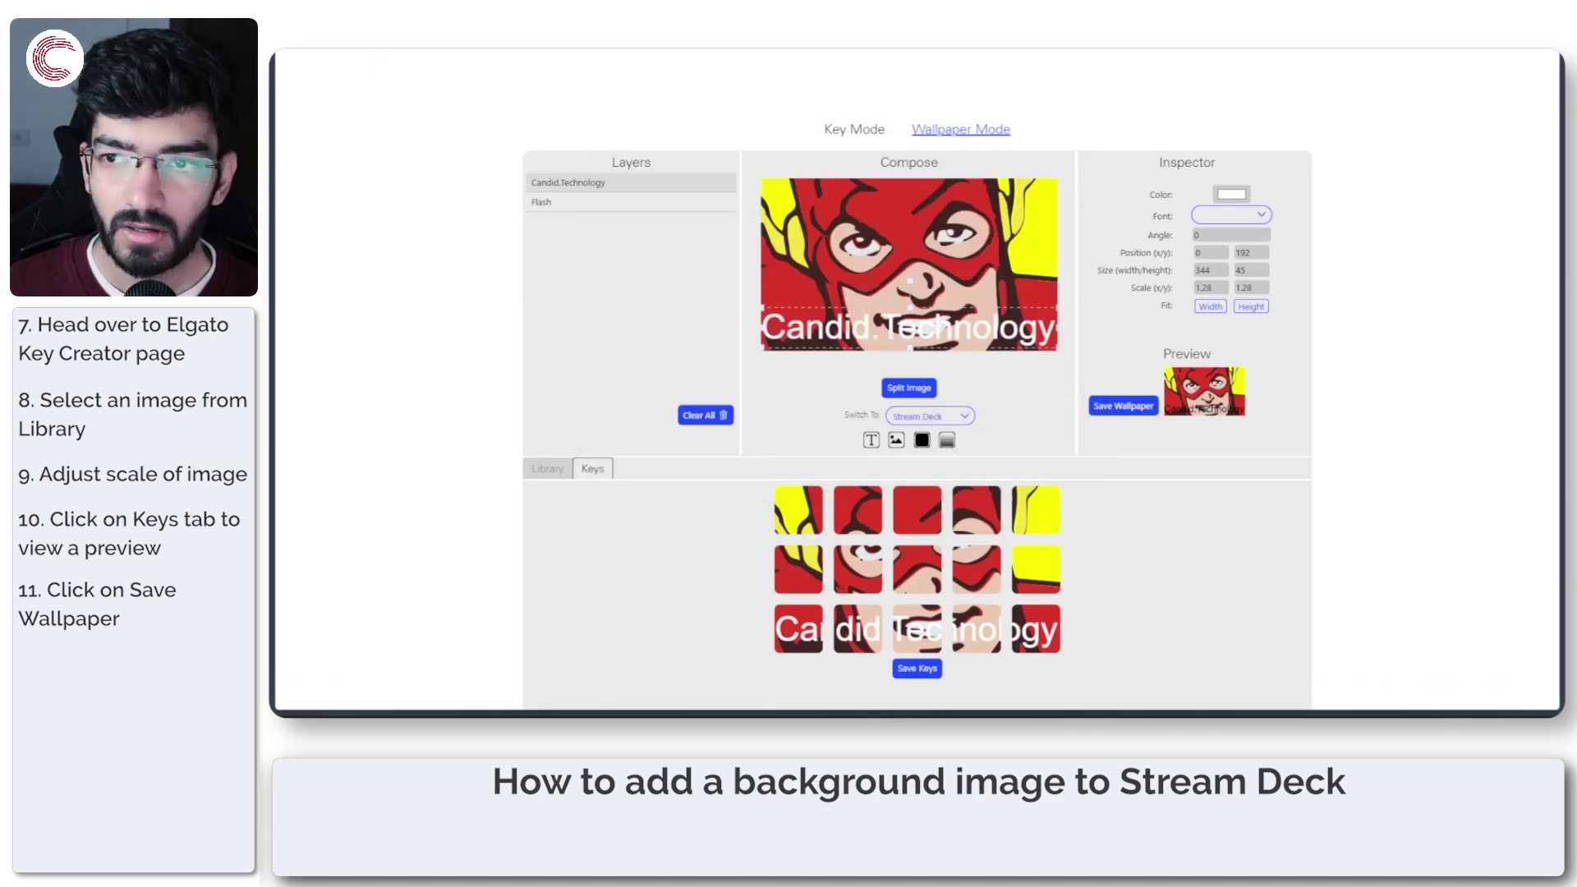
- Switch to the Stream Deck app's preferences and load the saved wallpaper from the Dump folder as the Stream Deck Neo's screensaver image
mouse_move(1113, 711)
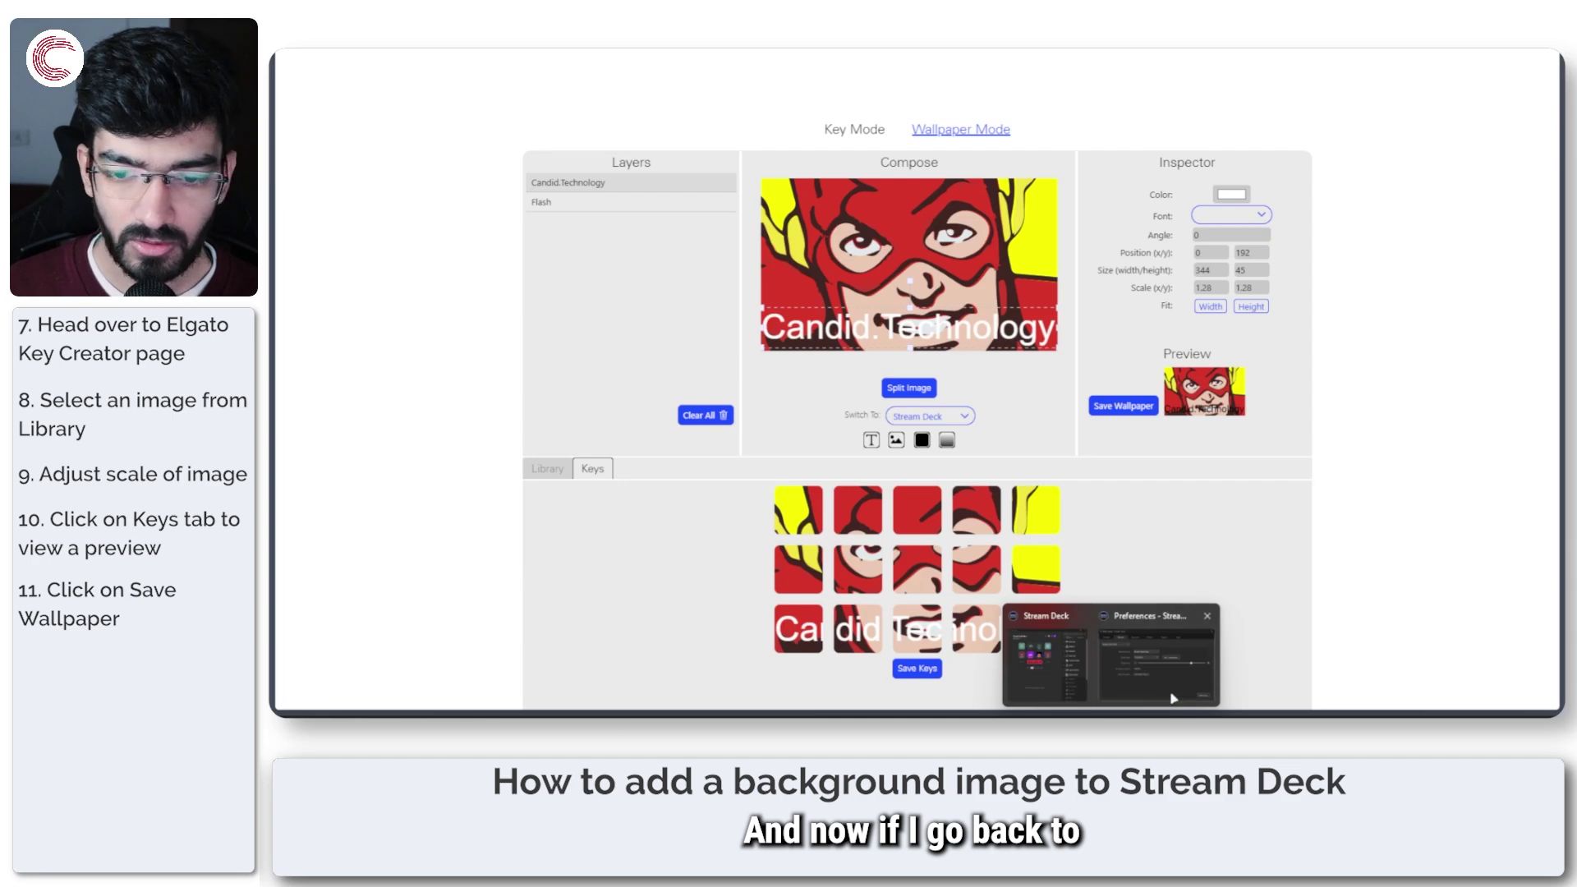
click(1158, 662)
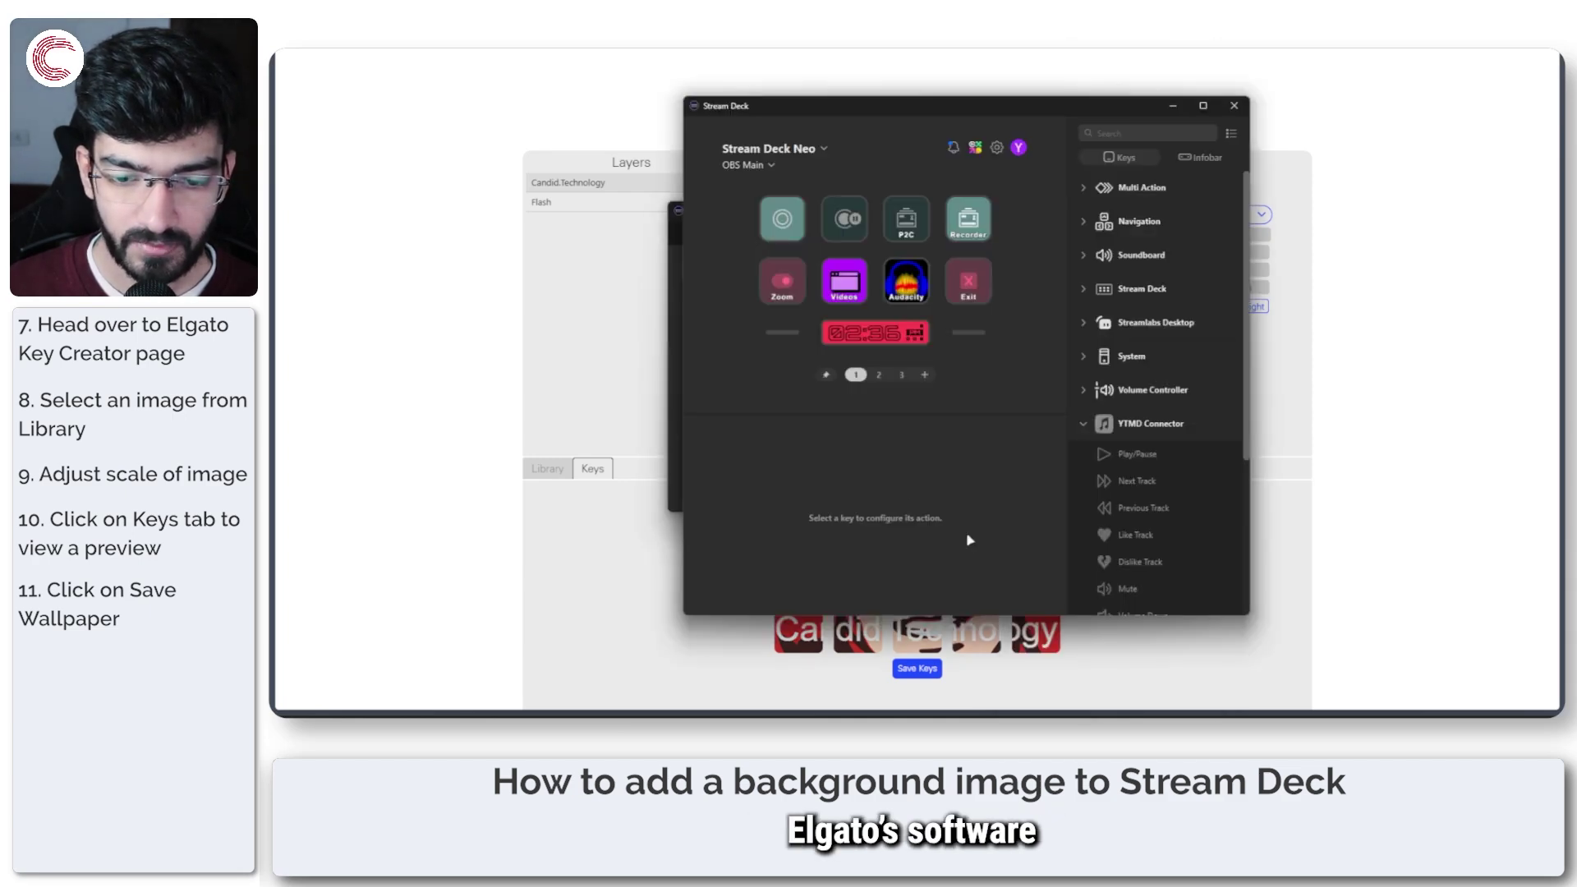
click(674, 315)
drag(869, 220, 905, 178)
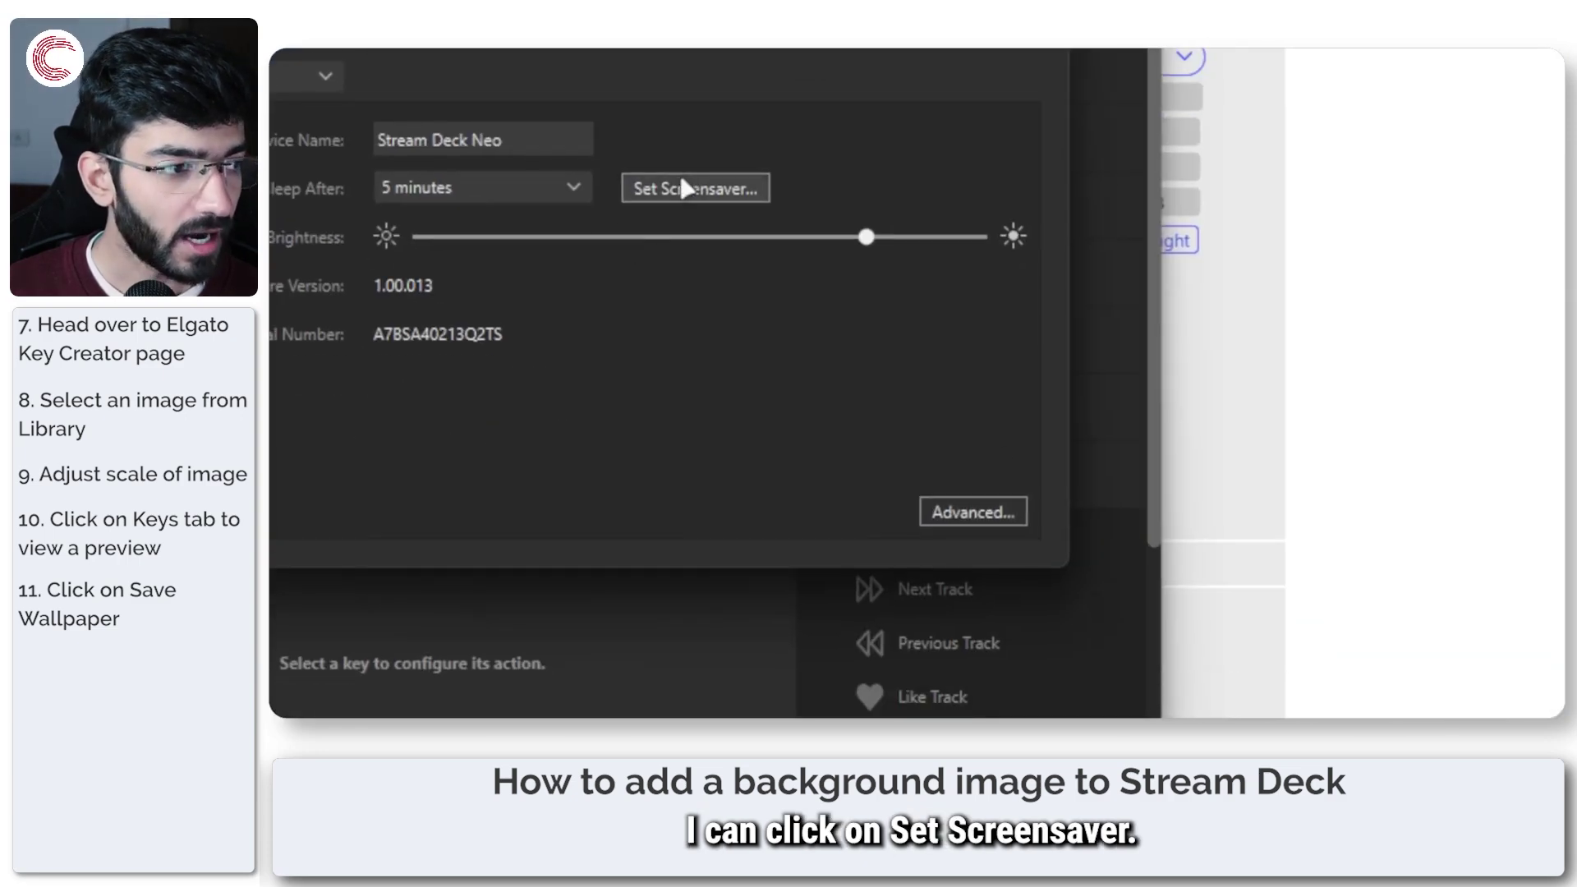
click(1007, 280)
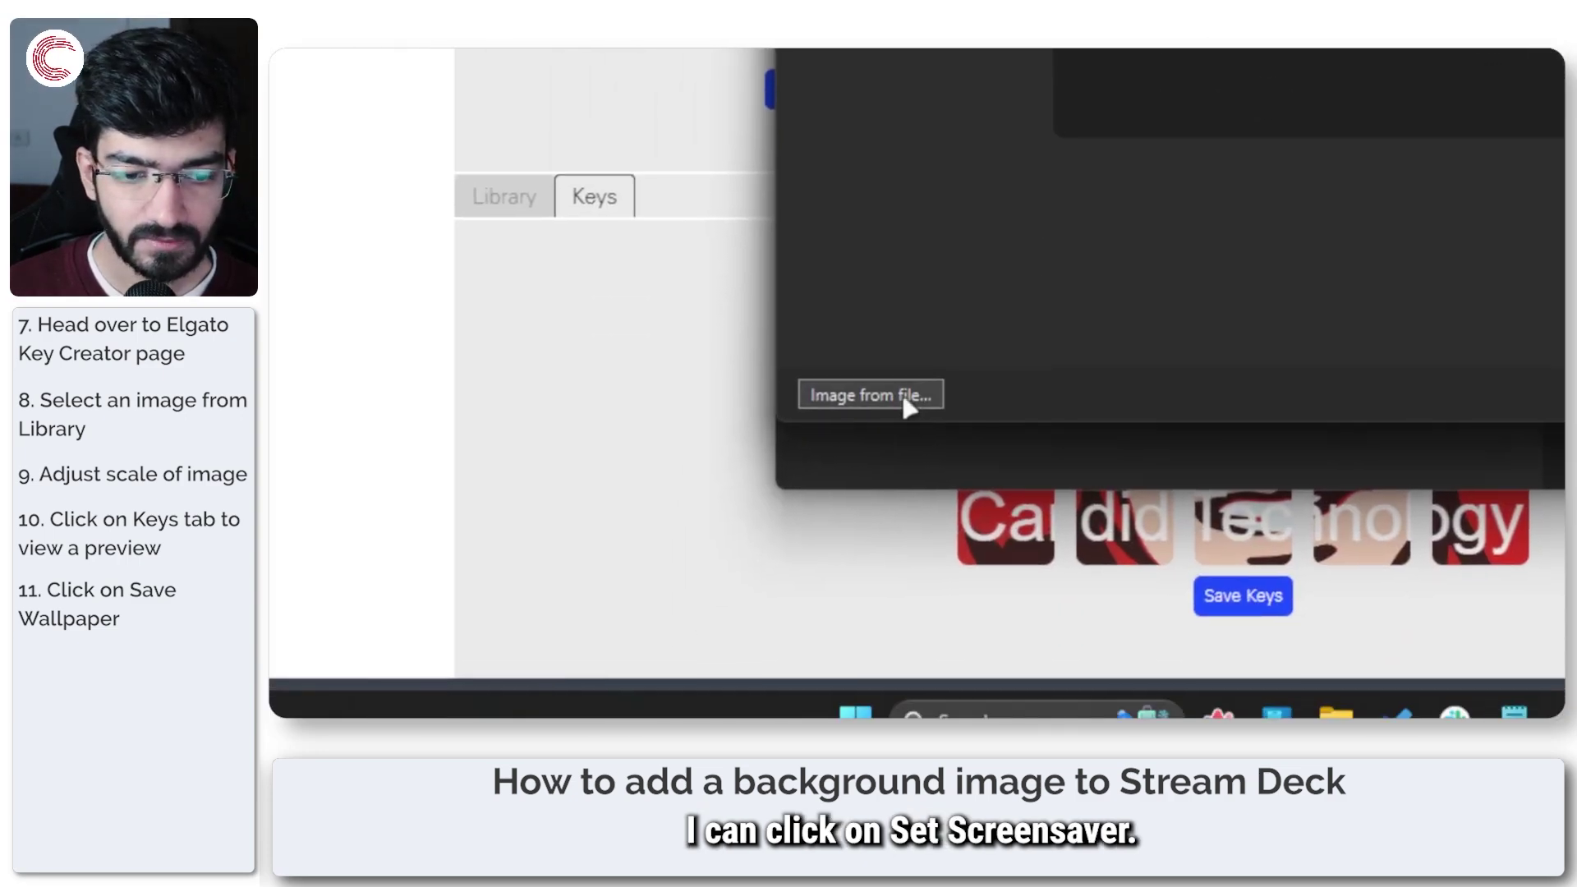
click(906, 398)
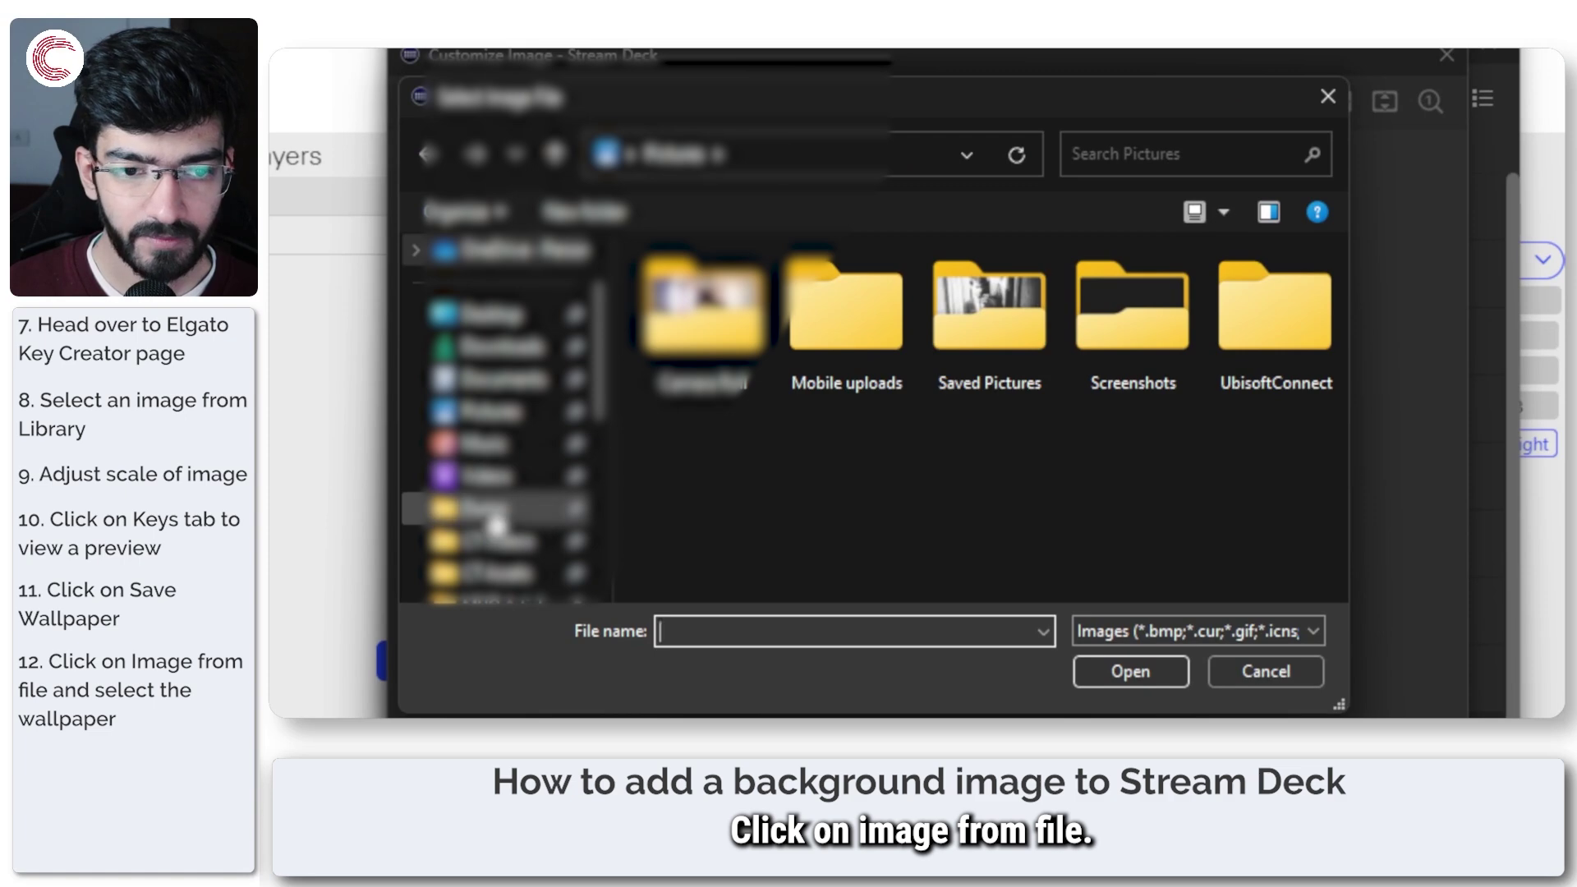
click(484, 509)
double_click(1016, 337)
- Try to scale the wallpaper down slightly and reposition it by hand over the key grid
drag(913, 549, 983, 508)
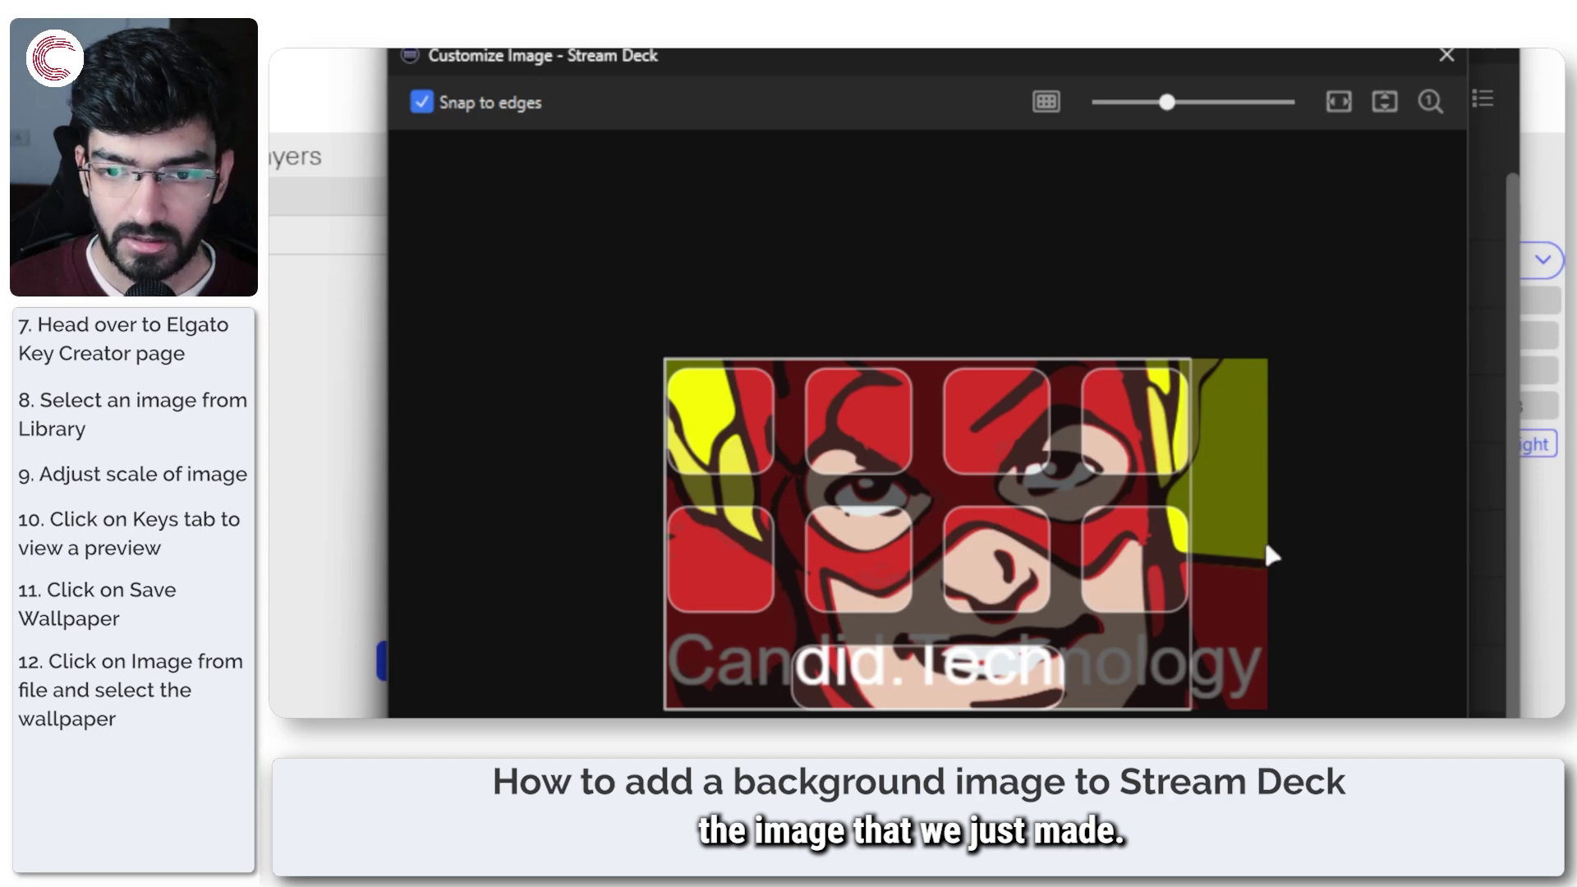
drag(1266, 546, 1224, 544)
drag(1167, 102, 1164, 104)
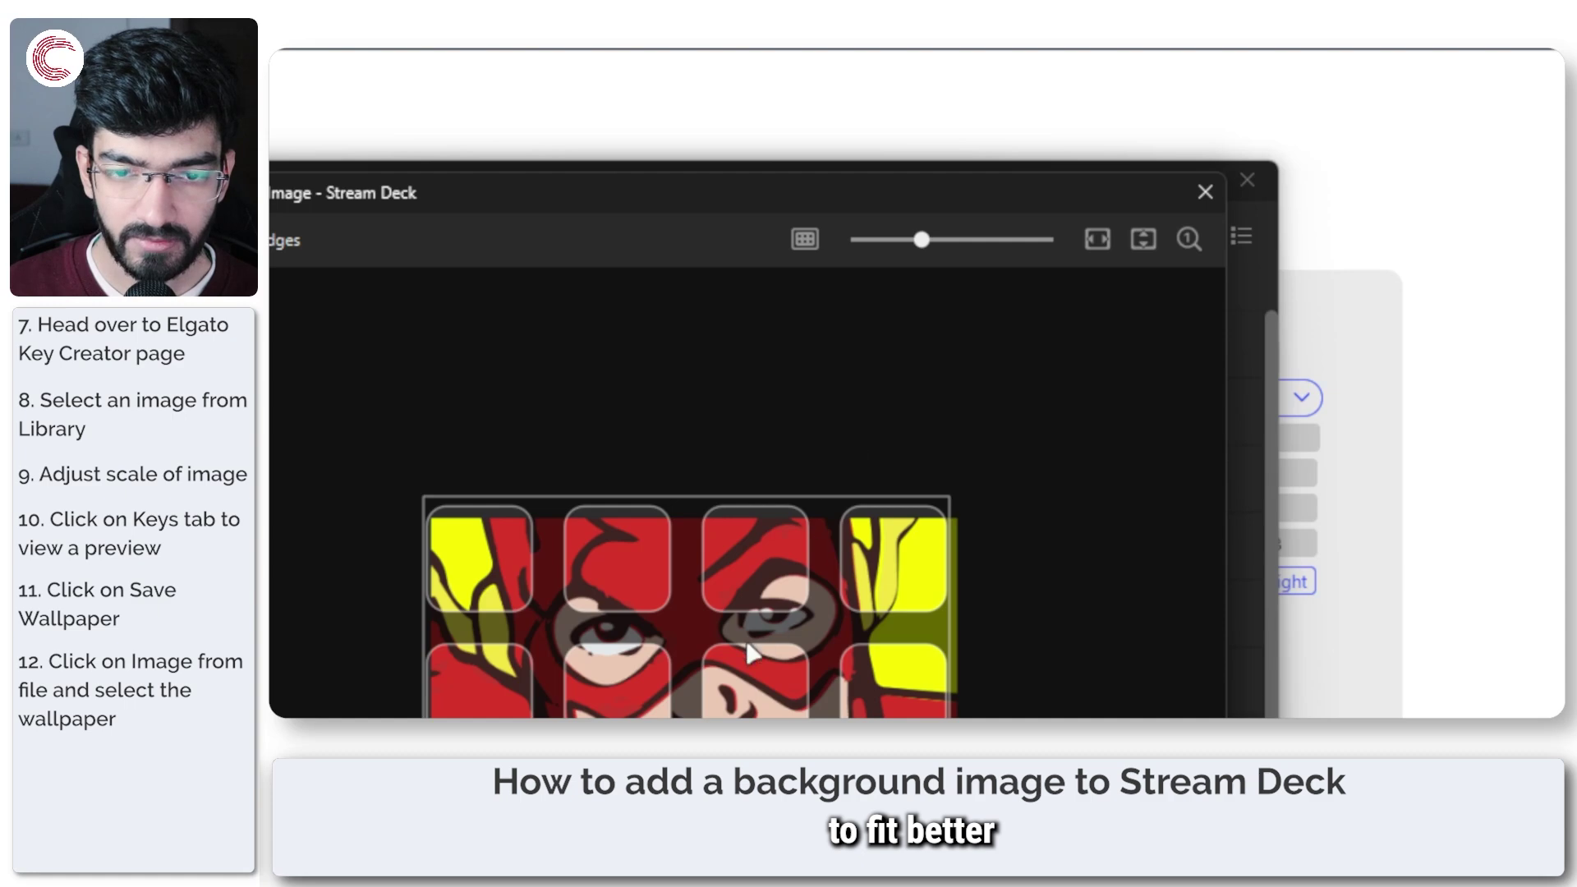
drag(747, 644, 750, 624)
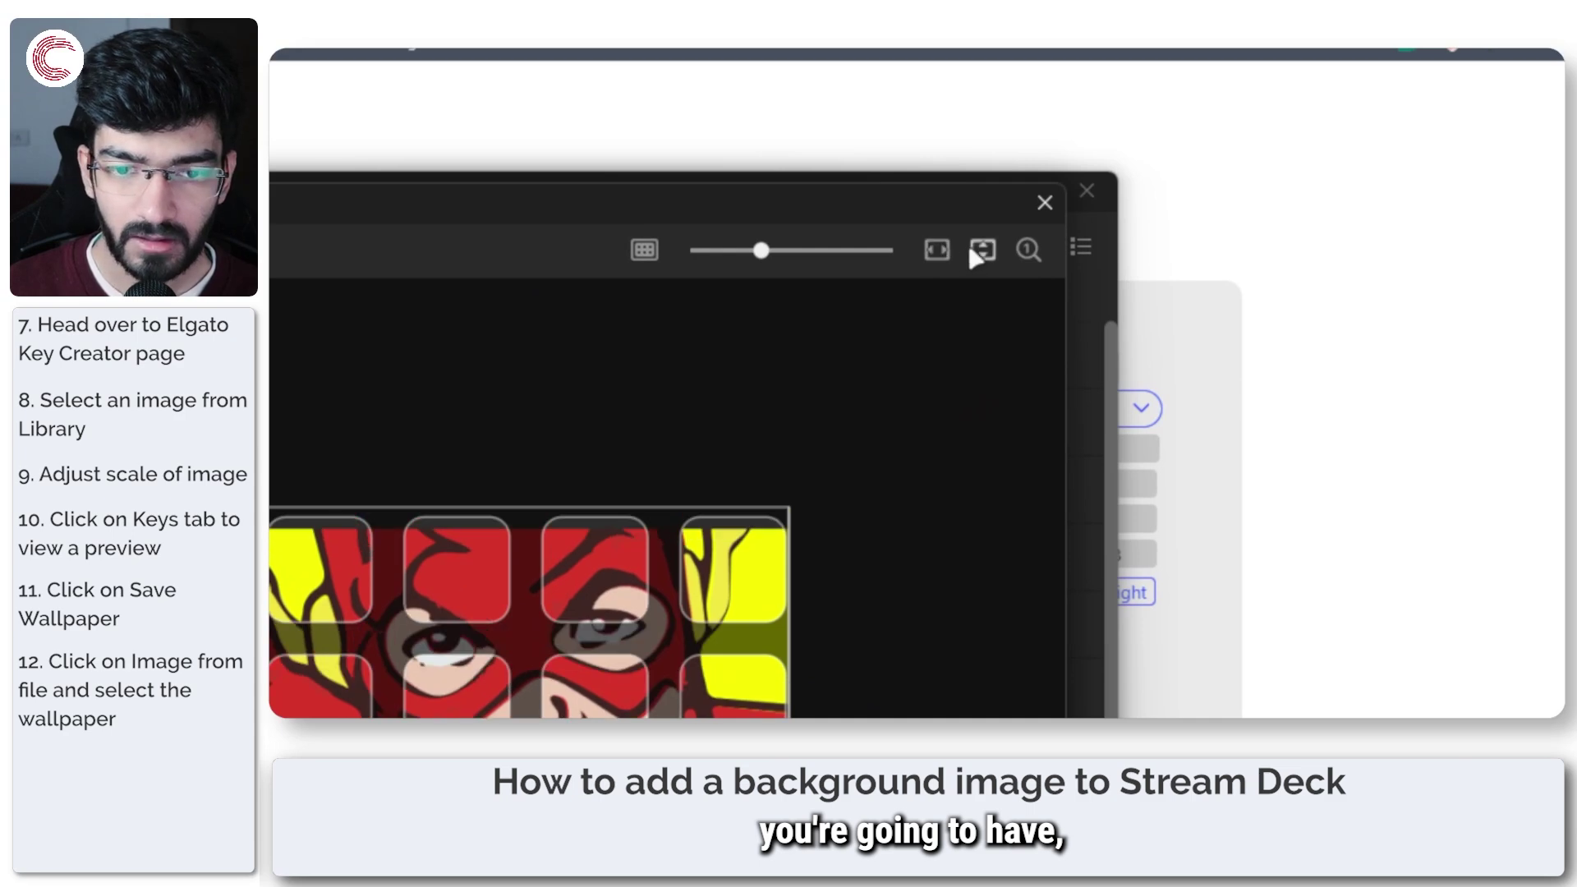
- Fit the wallpaper to the key grid's height and set it as the screensaver image
click(977, 255)
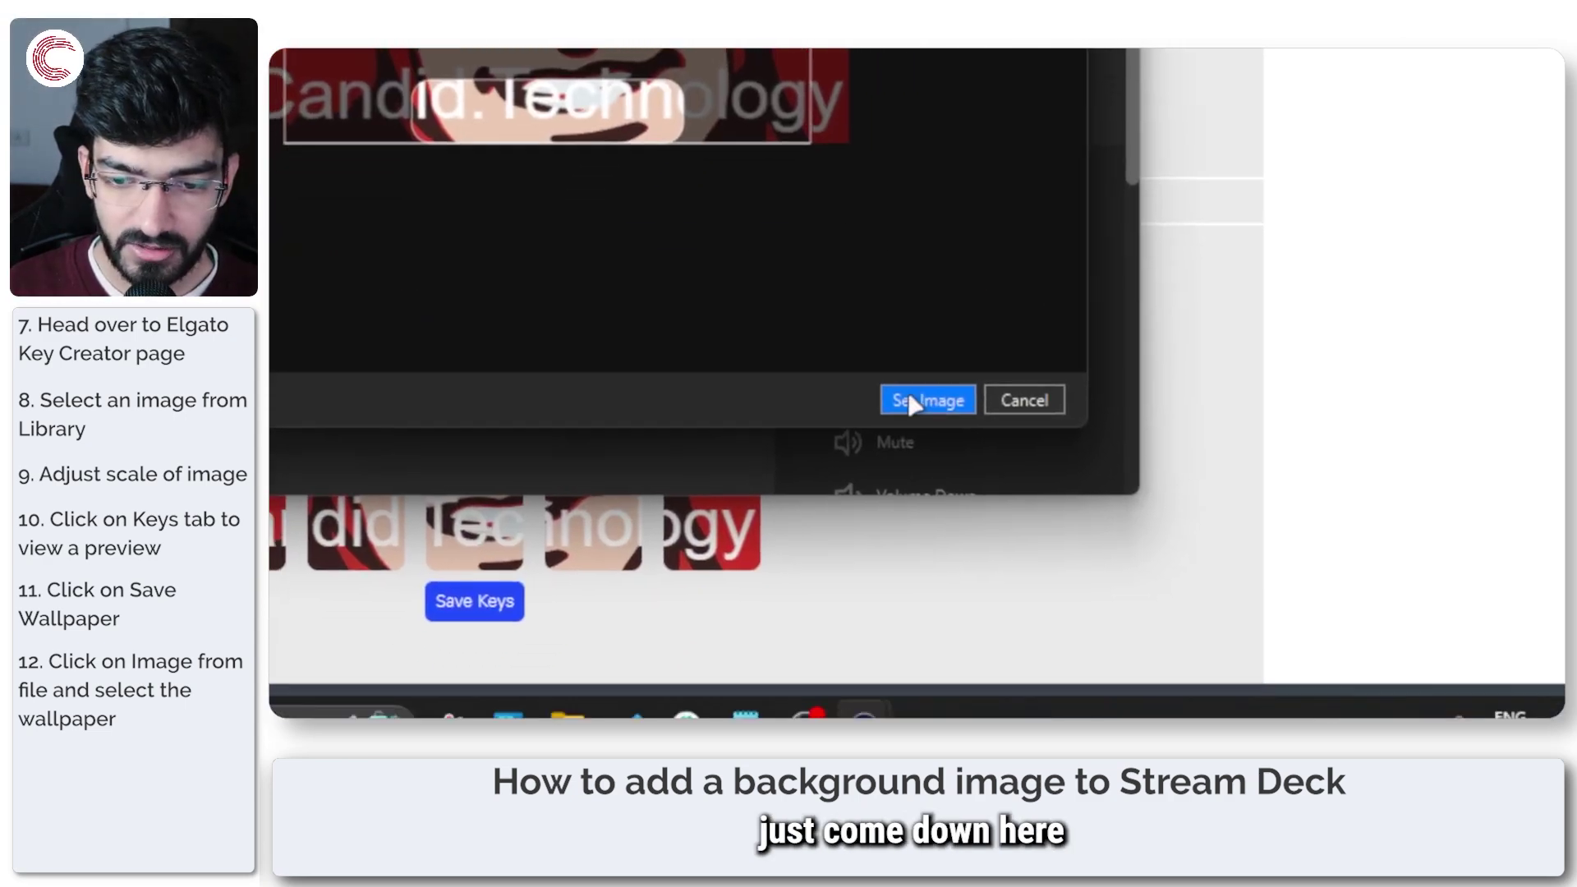
click(911, 401)
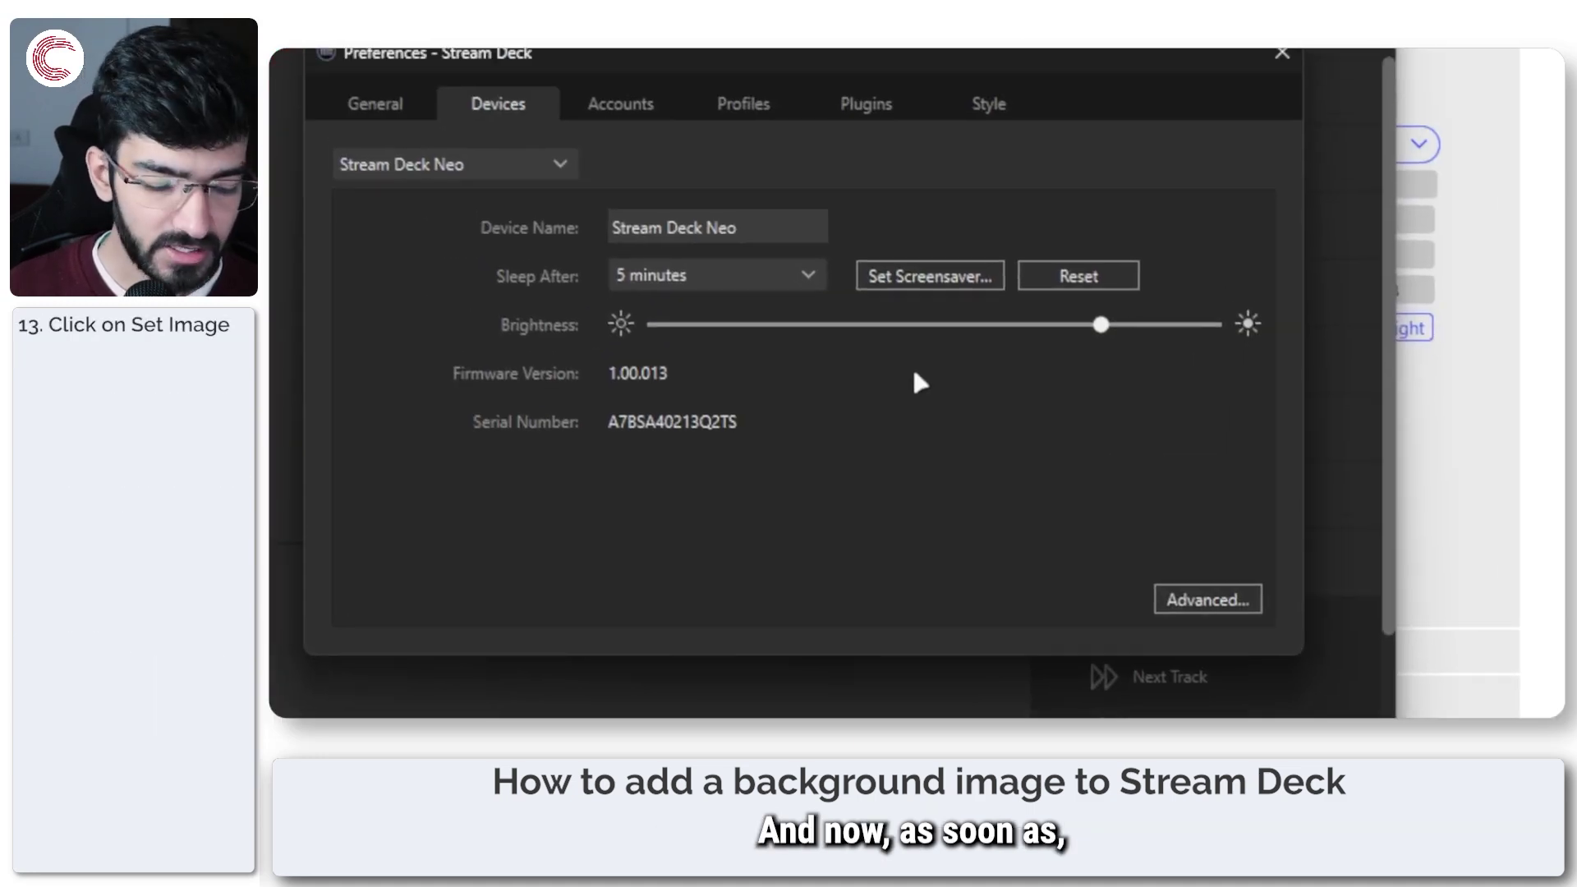
- Lower the Stream Deck Neo's brightness slightly
click(1002, 325)
drag(1002, 325, 1075, 326)
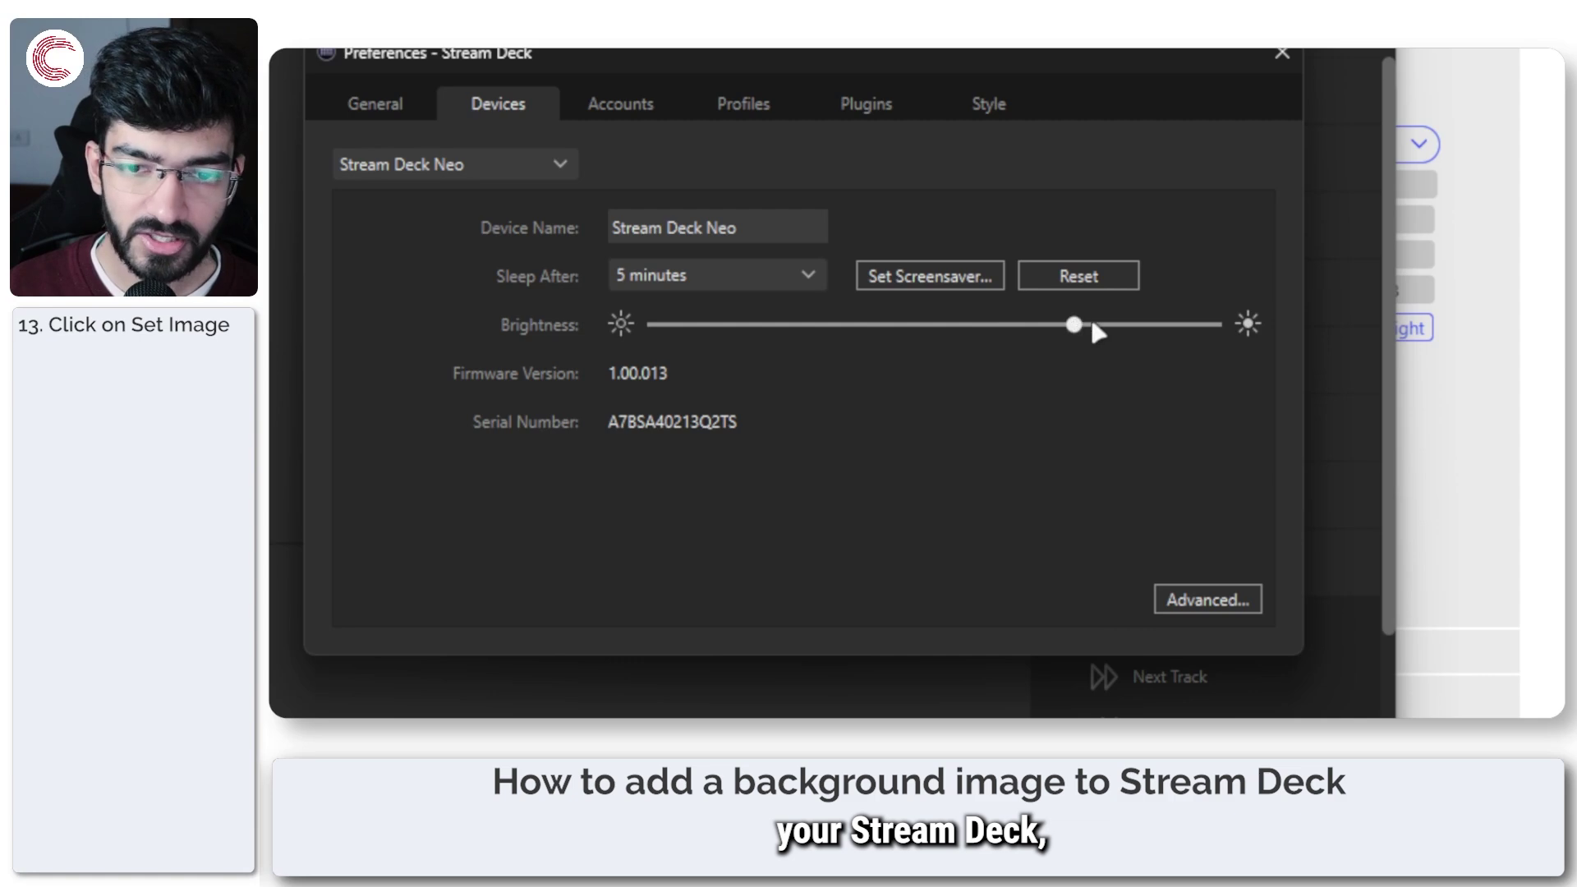